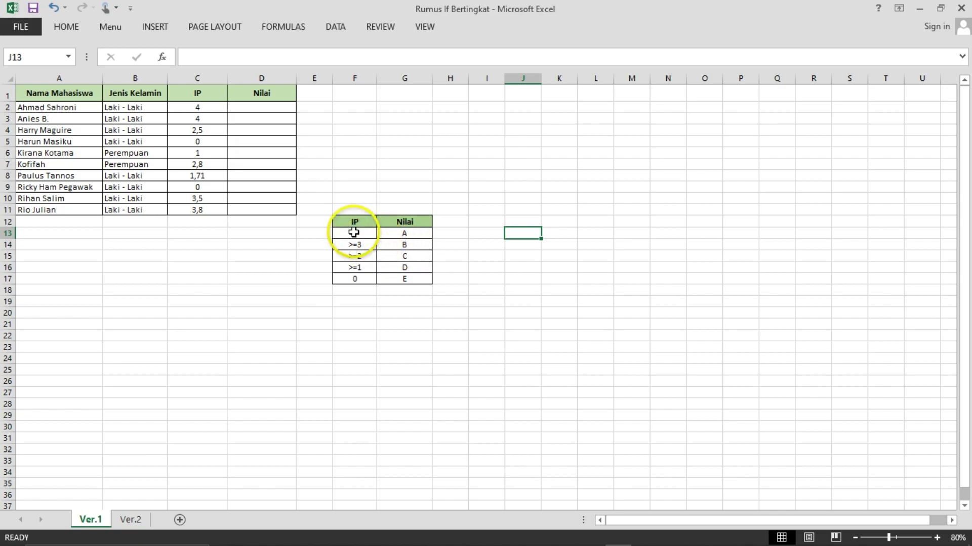
Start an IF formula in cell D2 that tests C2=4 and returns "A" if true.
click(249, 107)
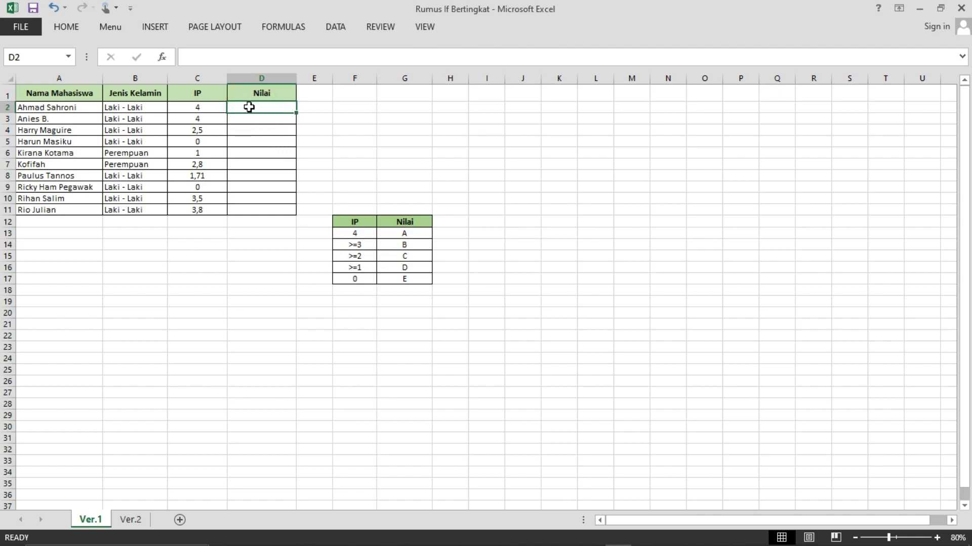
text(=if()
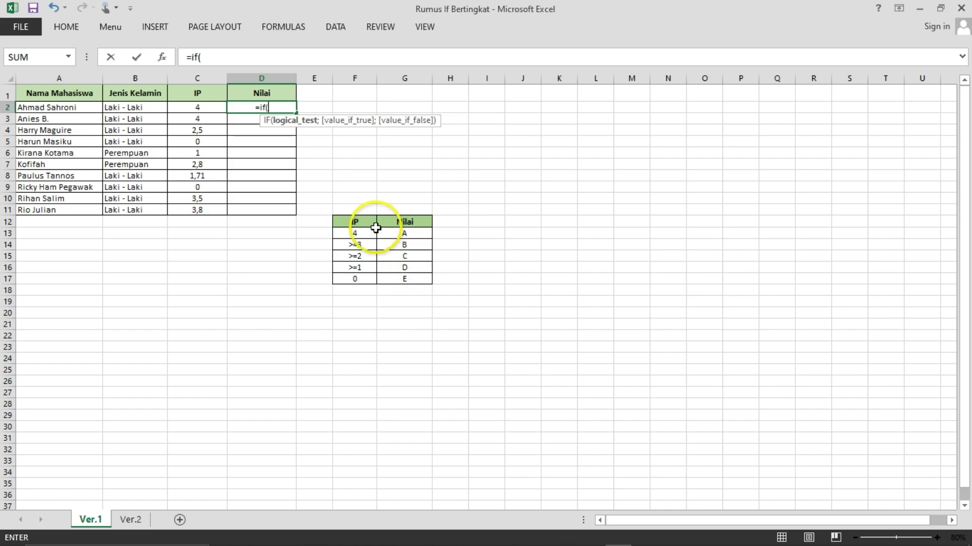
click(196, 106)
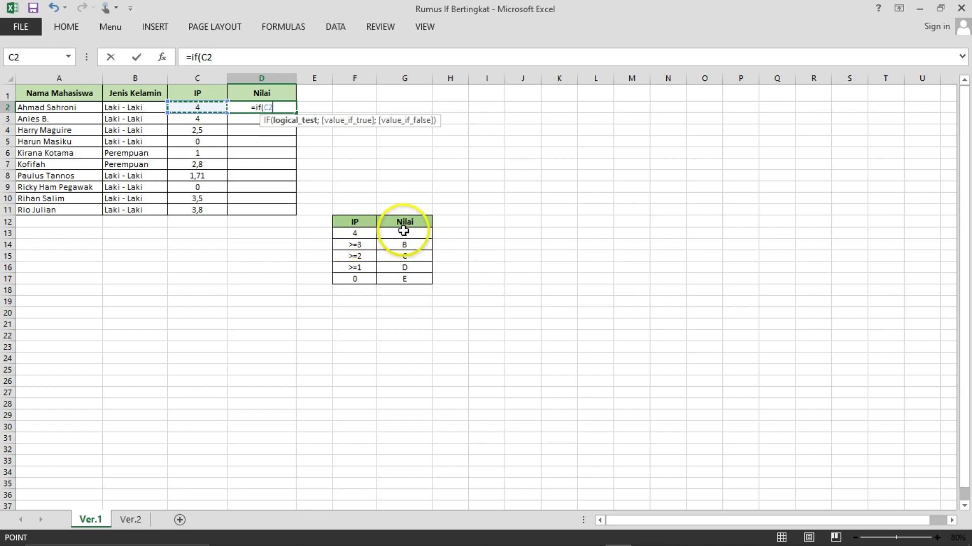
text(=)
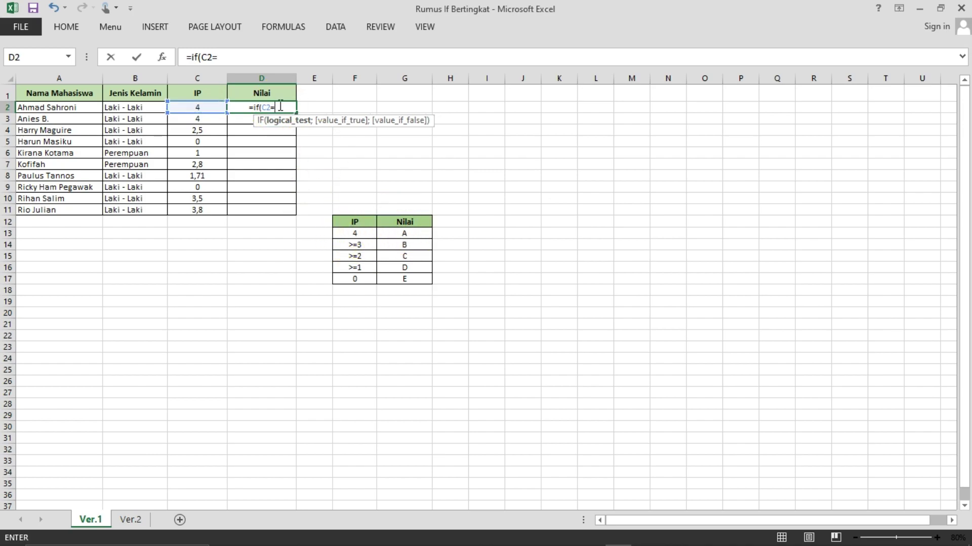
text(4)
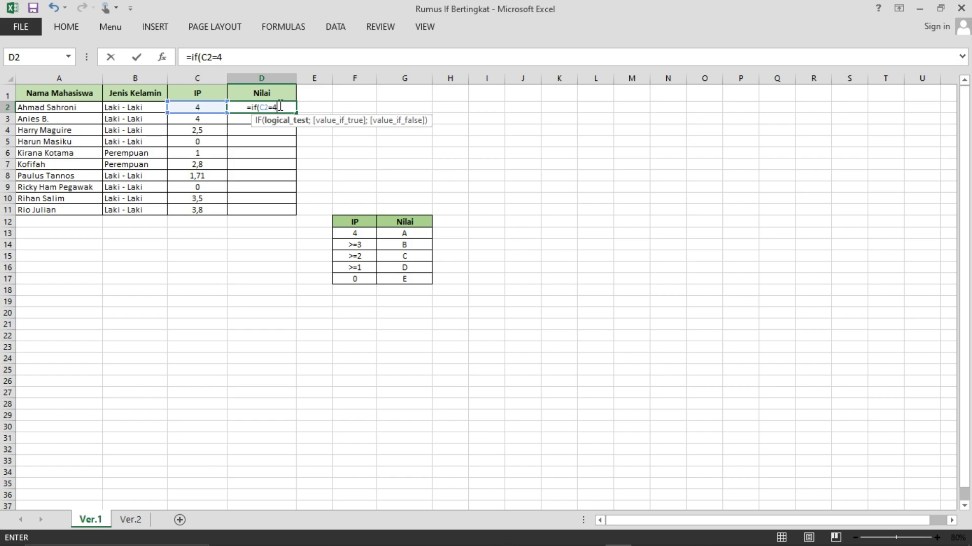
text(;)
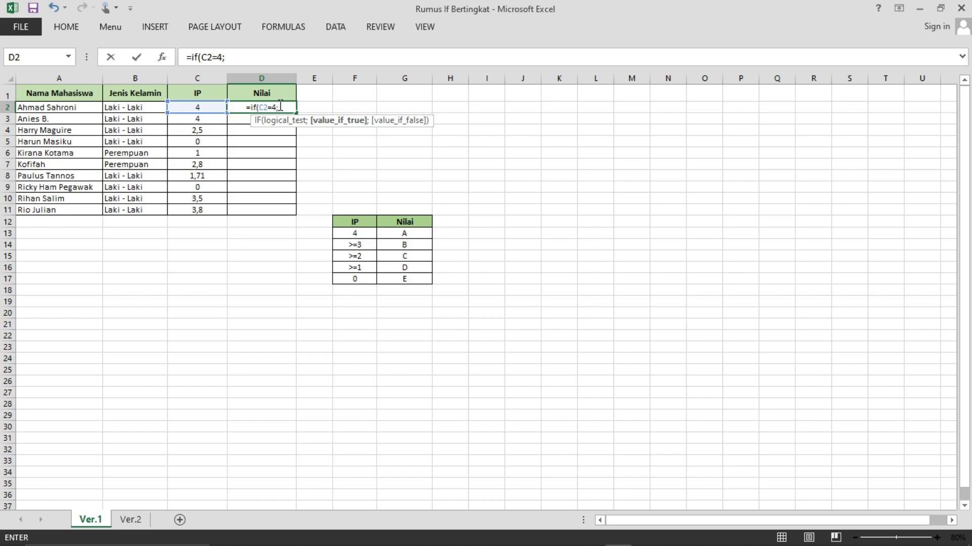
text("A)
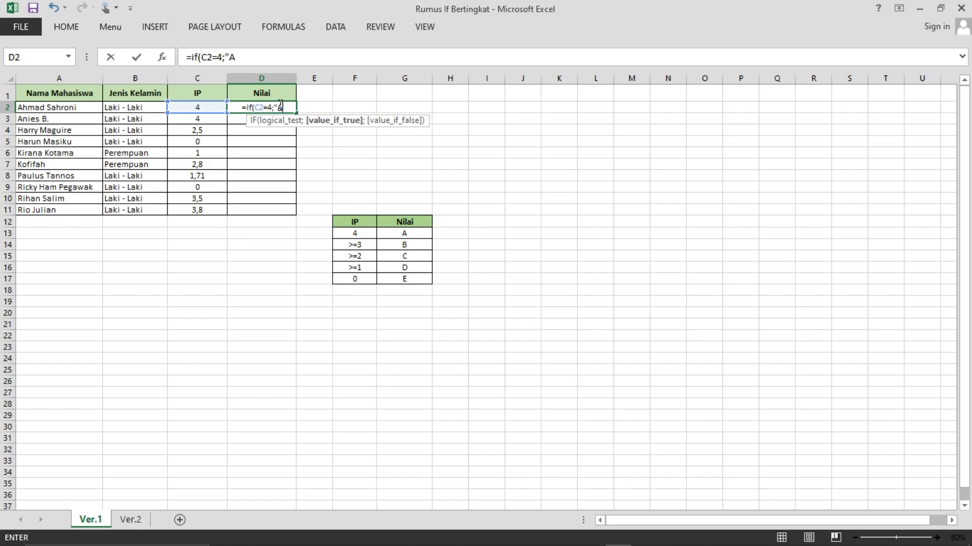
text(")
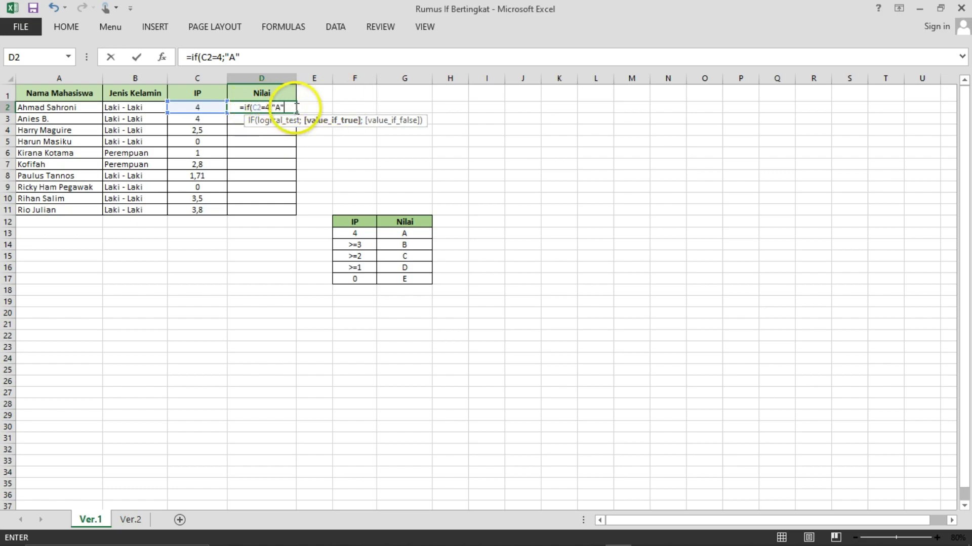
Nest a second IF as the false value, returning "B" when C2>=3, and begin a third IF as its false value.
text(;)
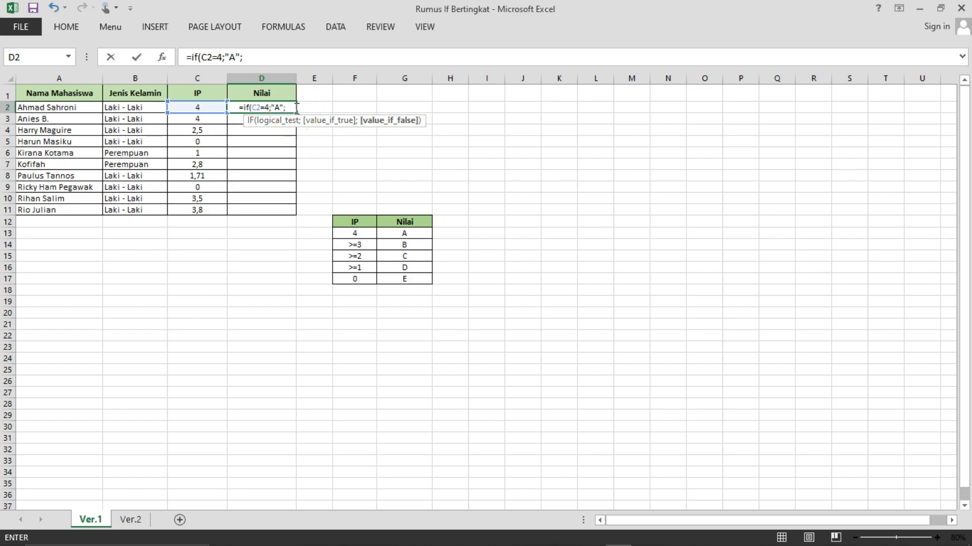
text(if()
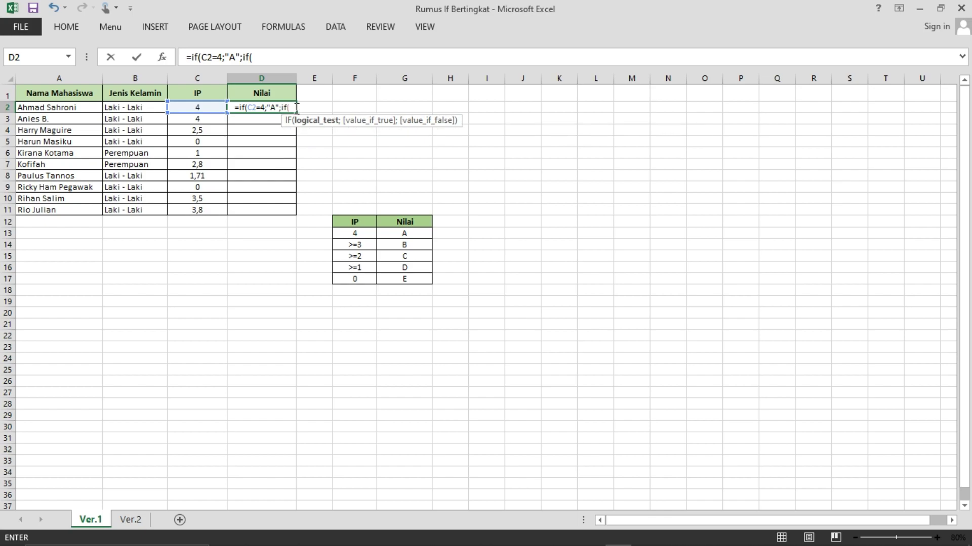
text(C2)
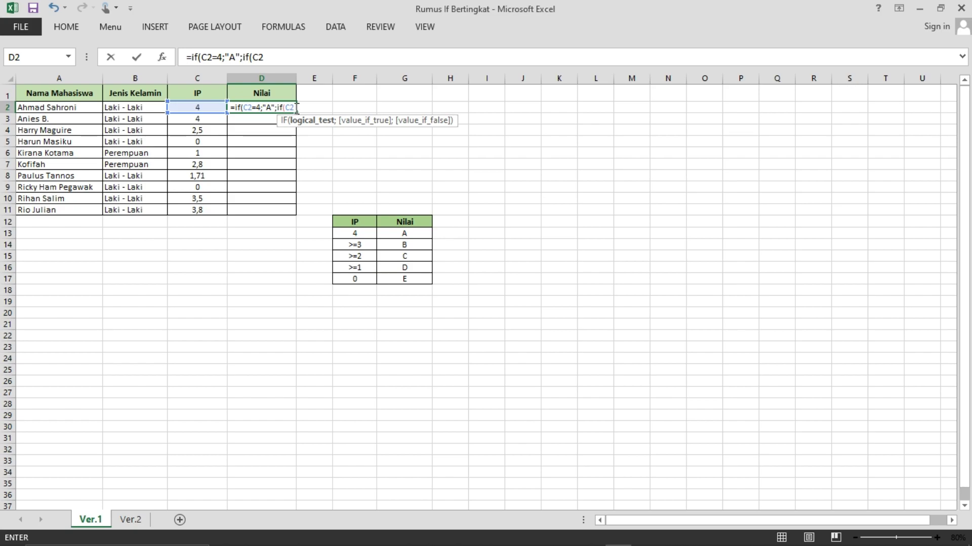
text(>=3)
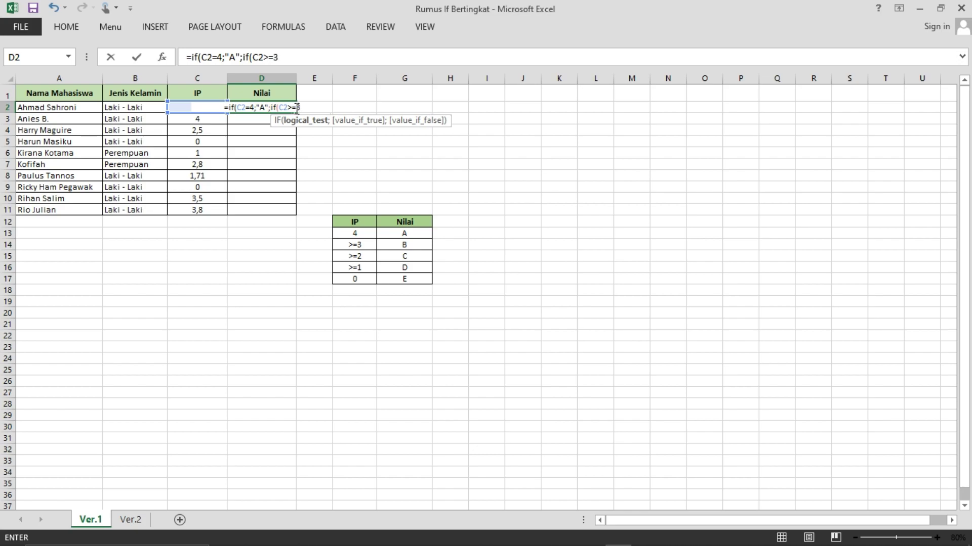
text(;"B)
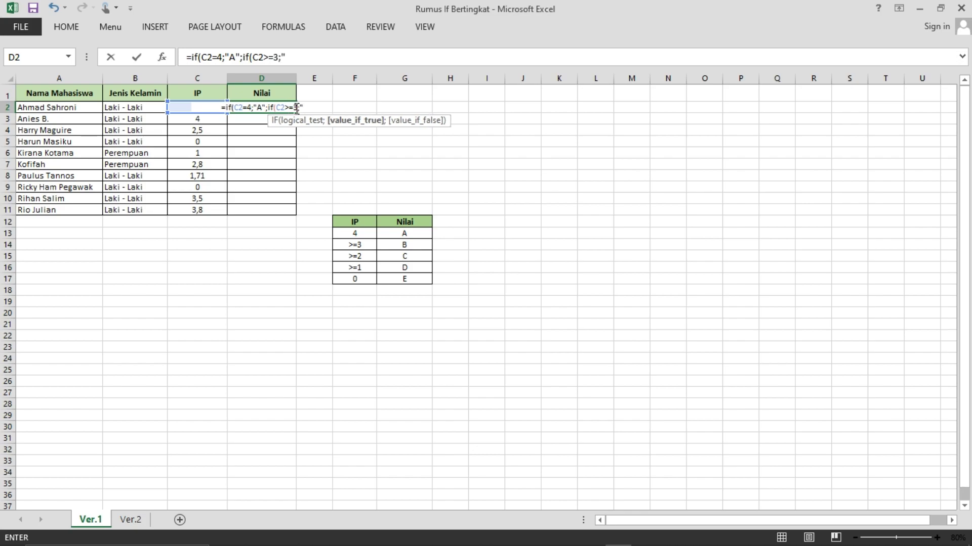
text(";if)
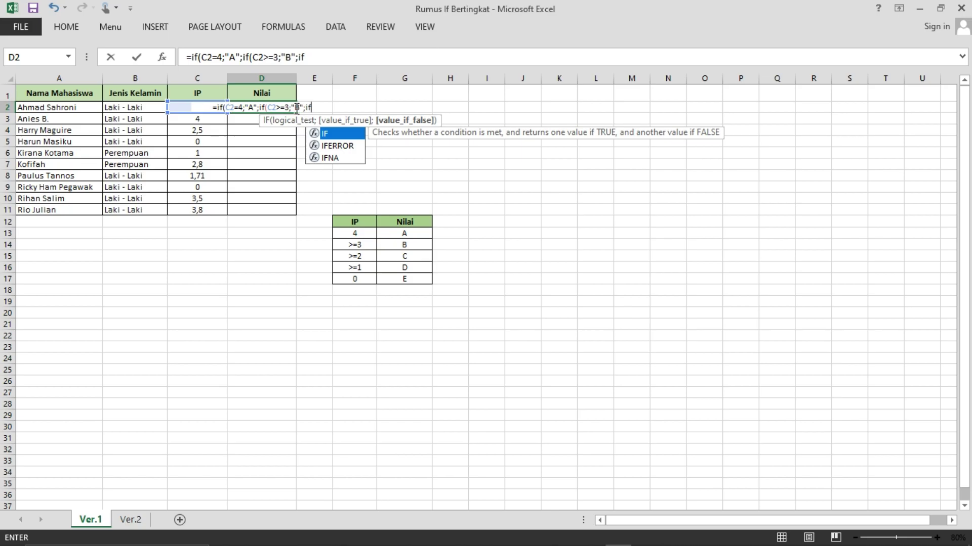
Give the third nested IF the test C2>=2 and the true value "C".
text((C2)
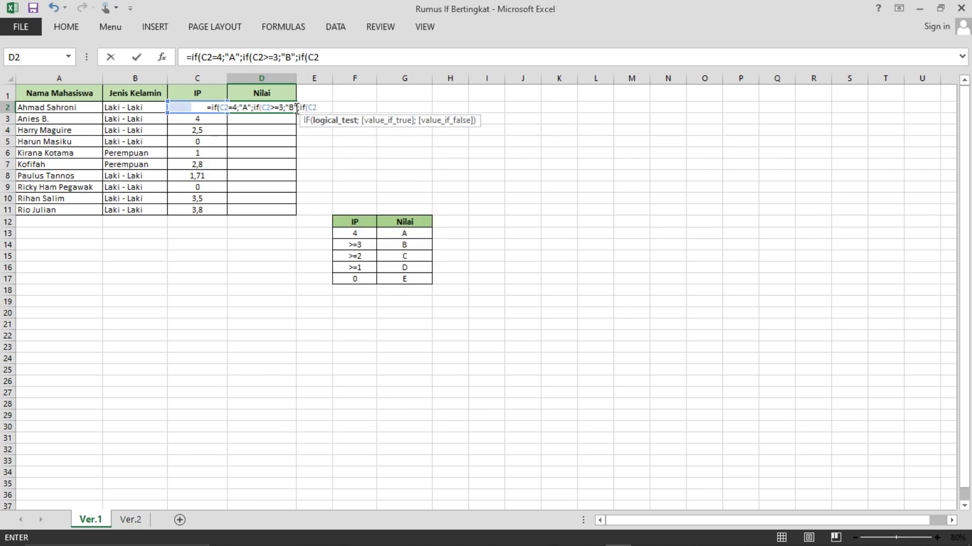
text(>=2)
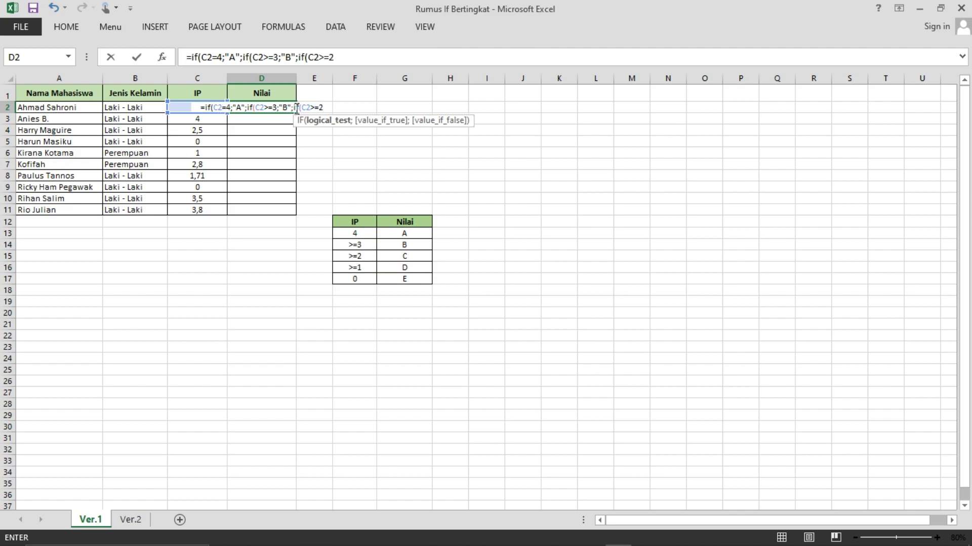
text(;")
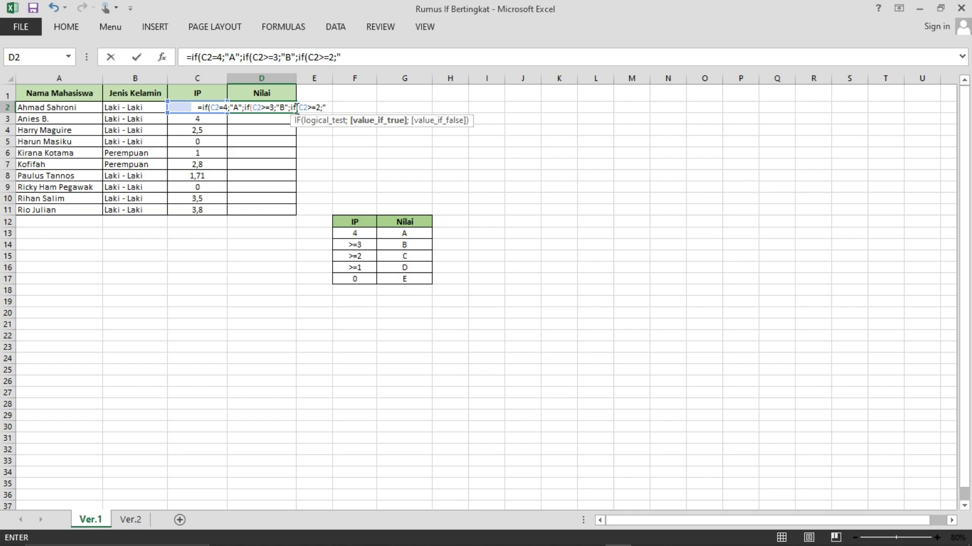
text(C)
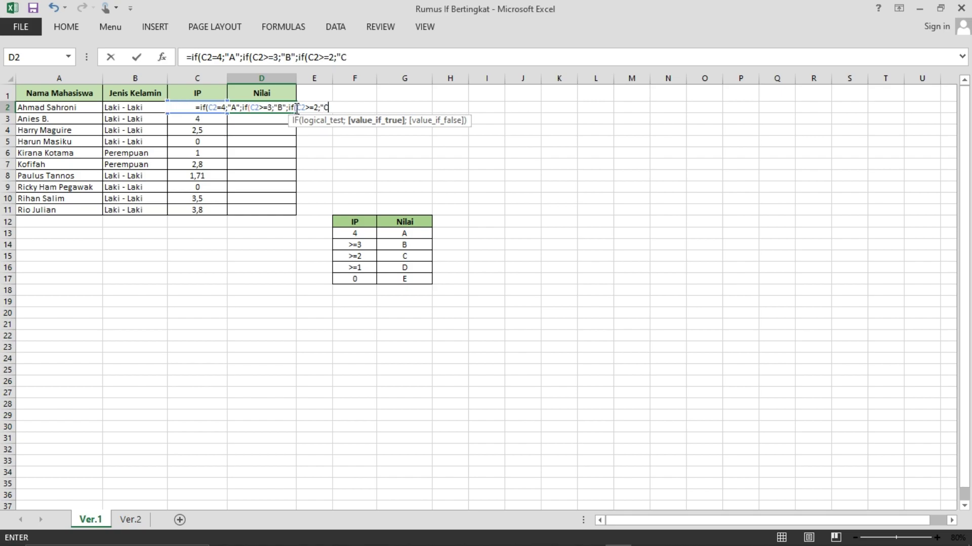
text(")
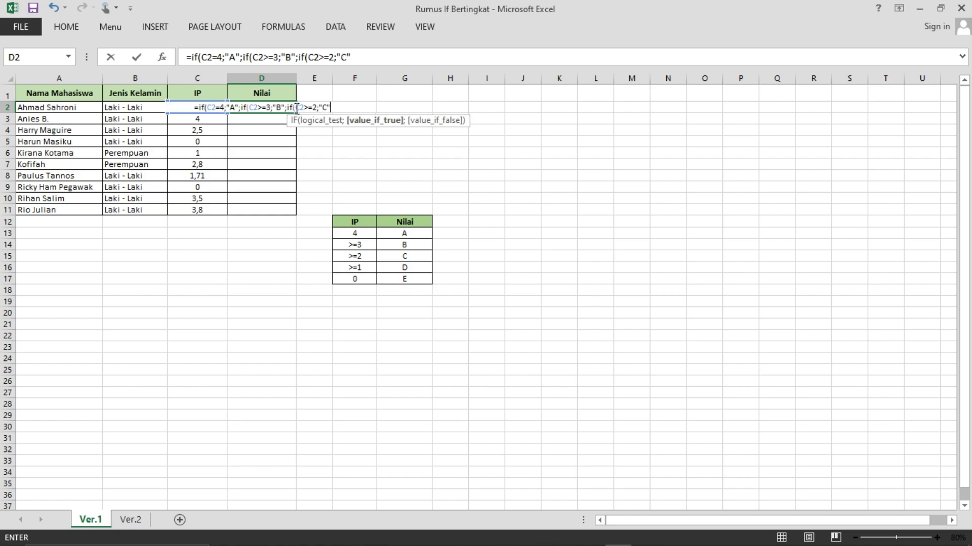
Nest a fourth IF in the D2 formula that returns "D" when C2>=1.
text(;)
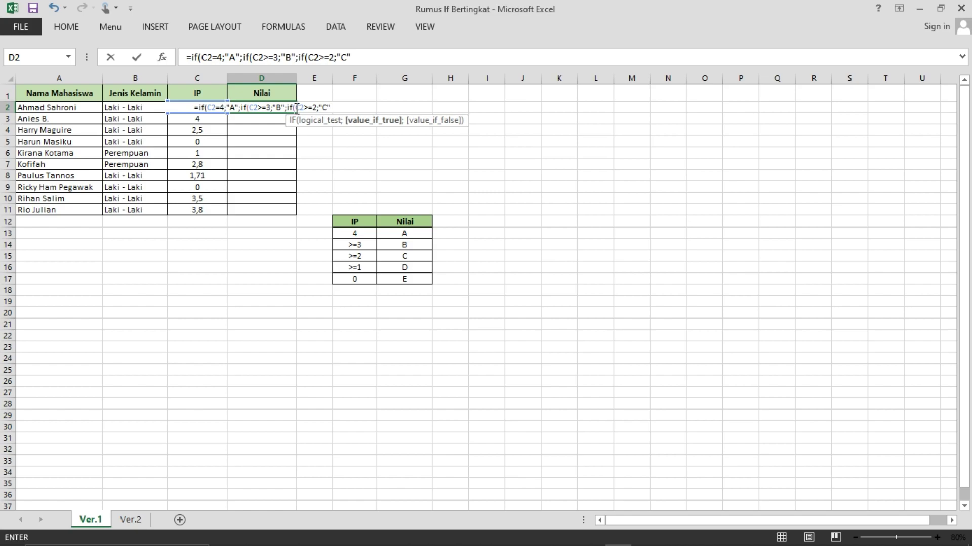
text(if()
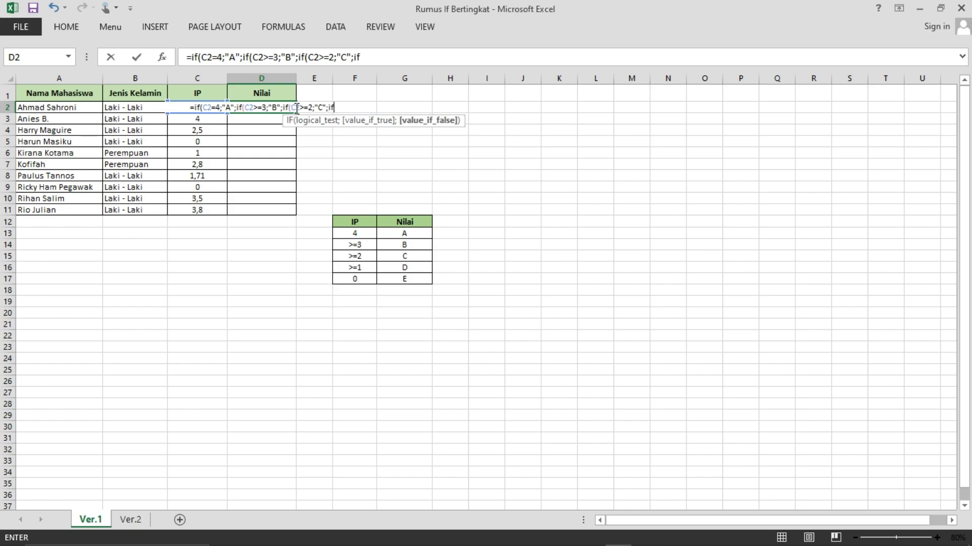
text(C2)
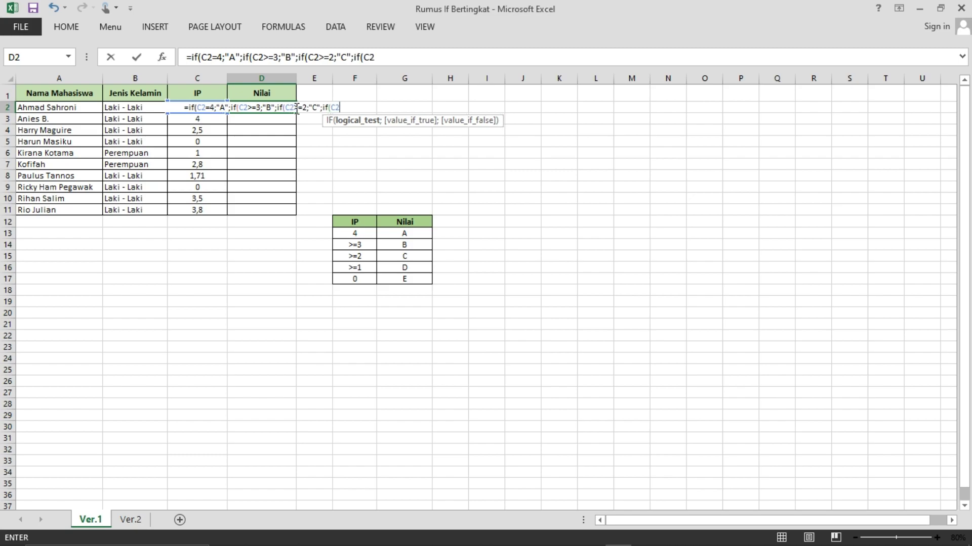
text(>=)
text(1)
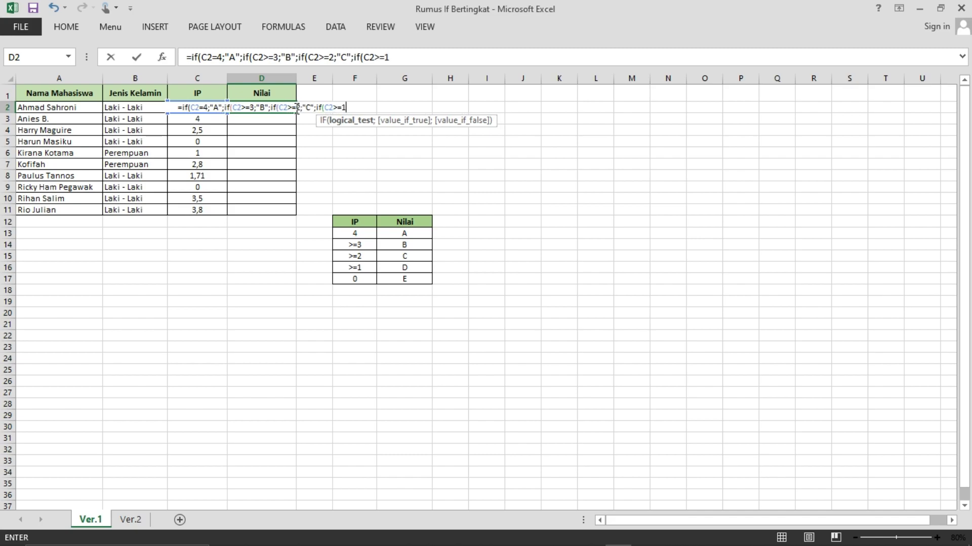
text(;)
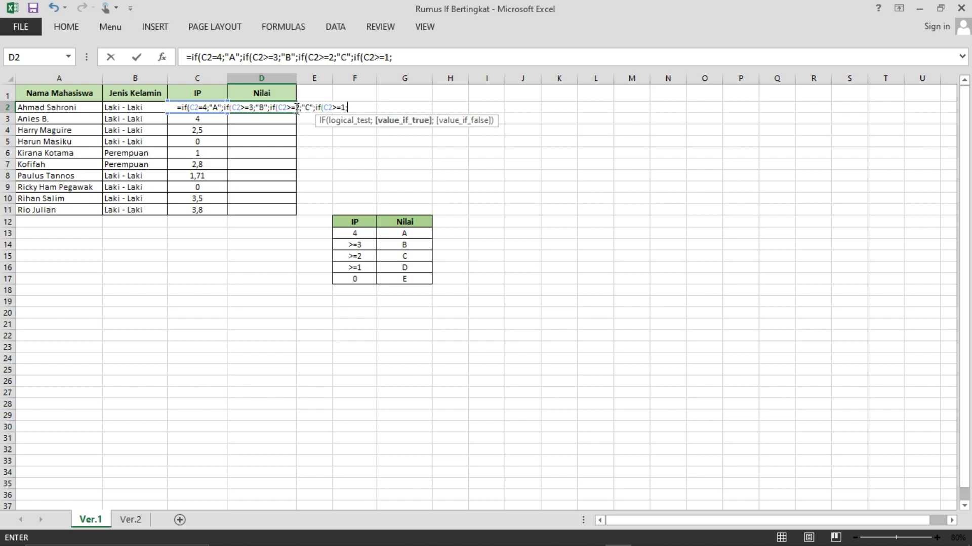
text(")
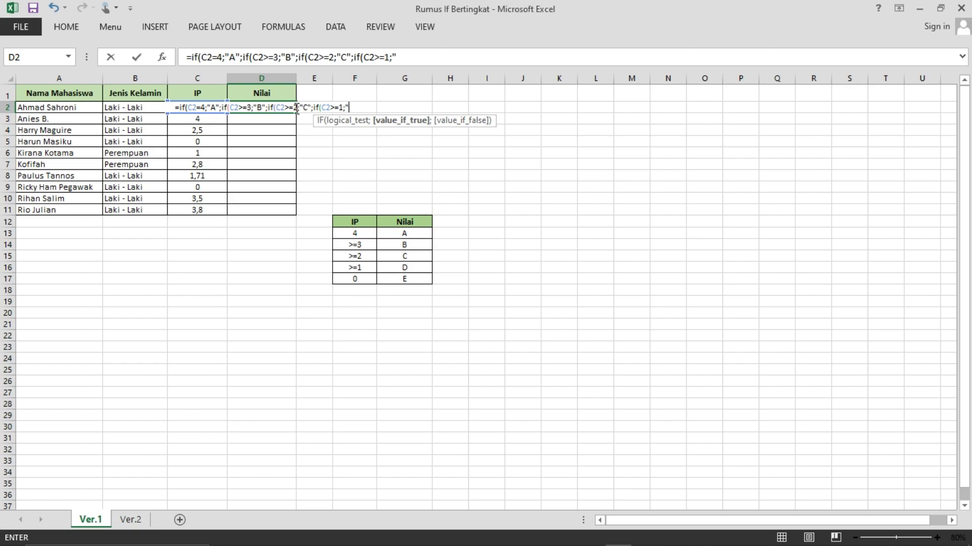
text(D")
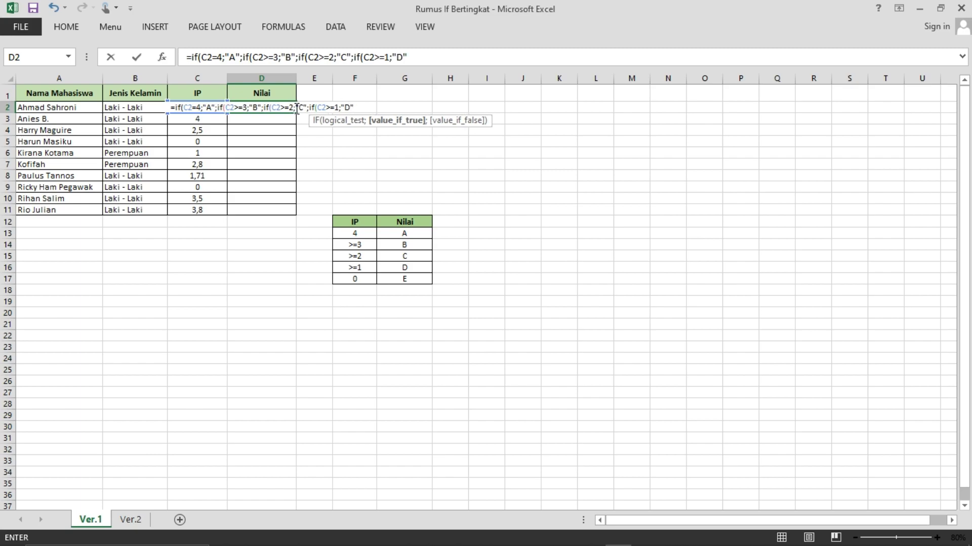
Nest a fifth IF as the false value in the D2 formula, returning "E" when C2=0.
text(;)
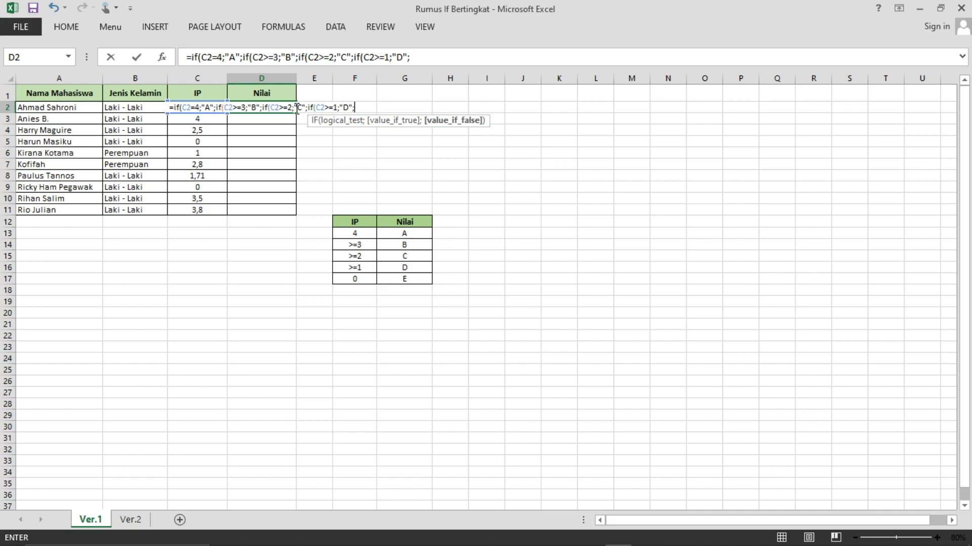
text(if()
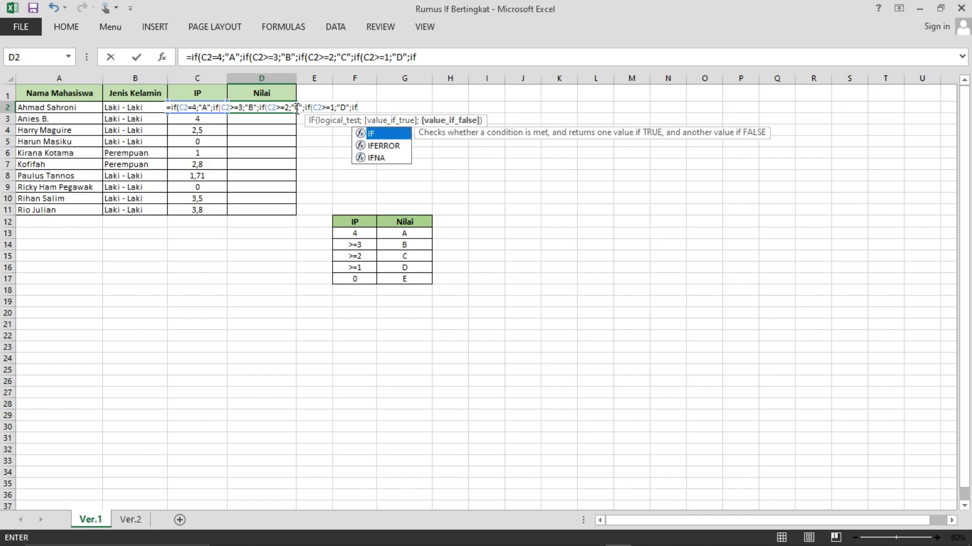
text(C2)
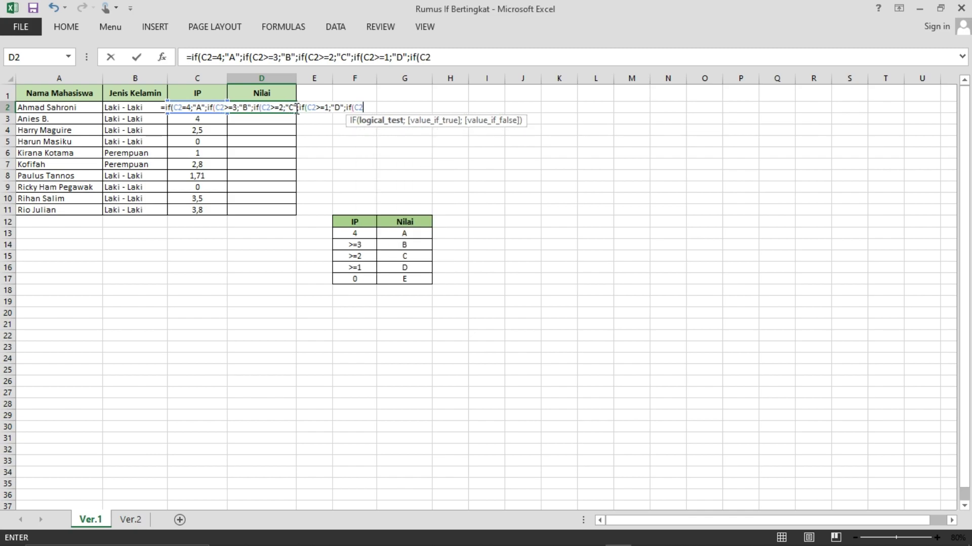
text(=)
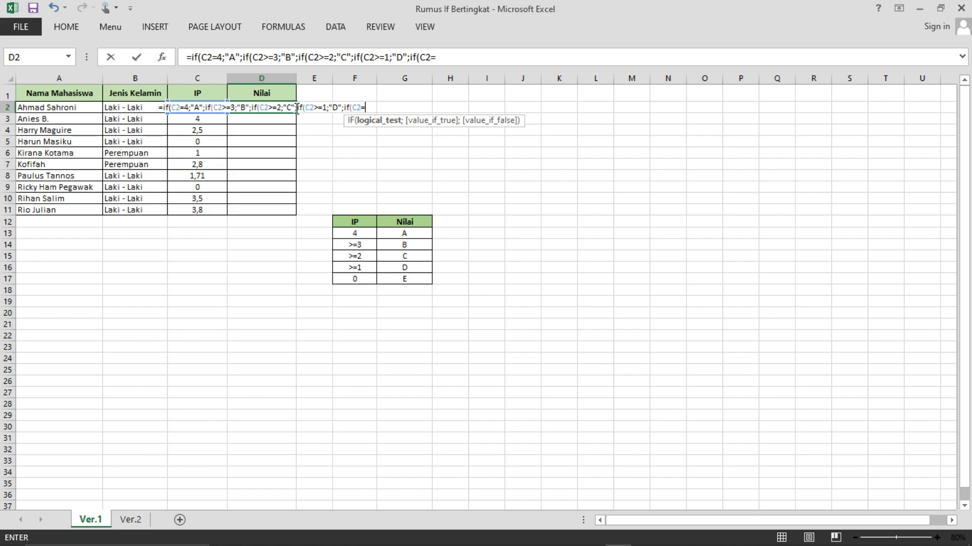
text(0)
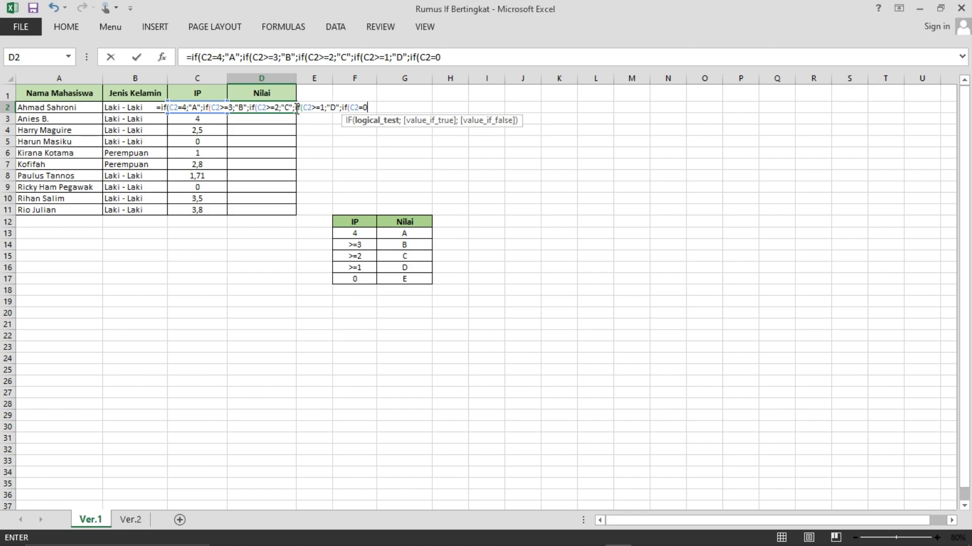
text(;)
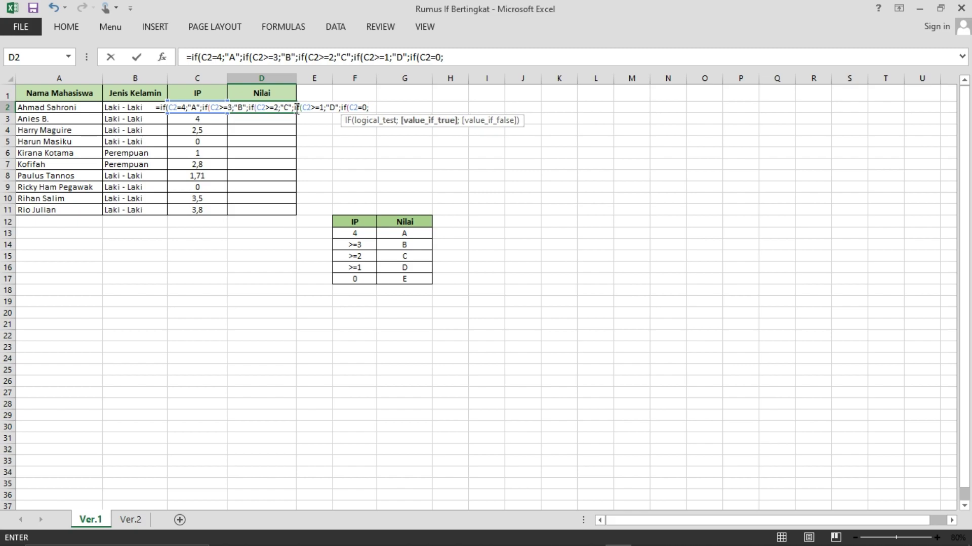
text("E")
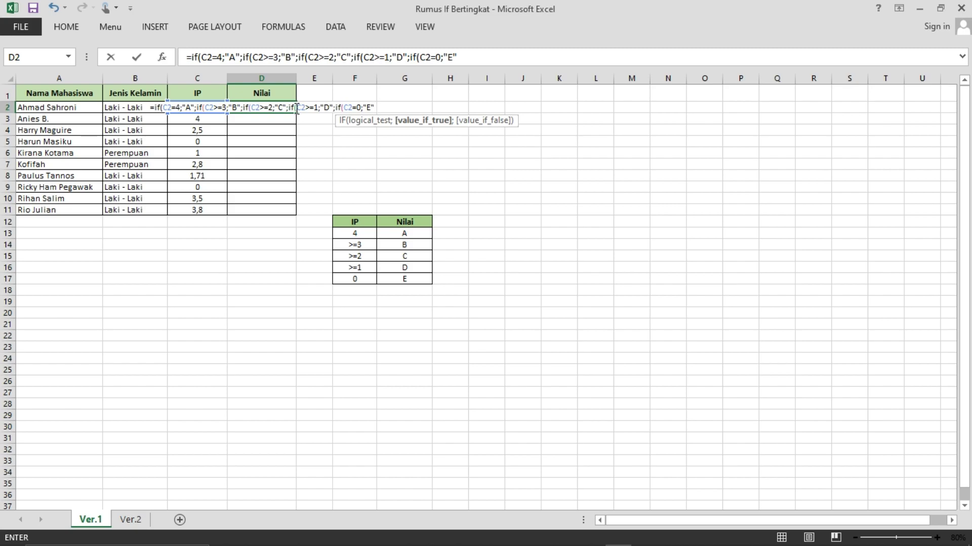
Close all five IF functions with parentheses and enter the formula in D2.
text())
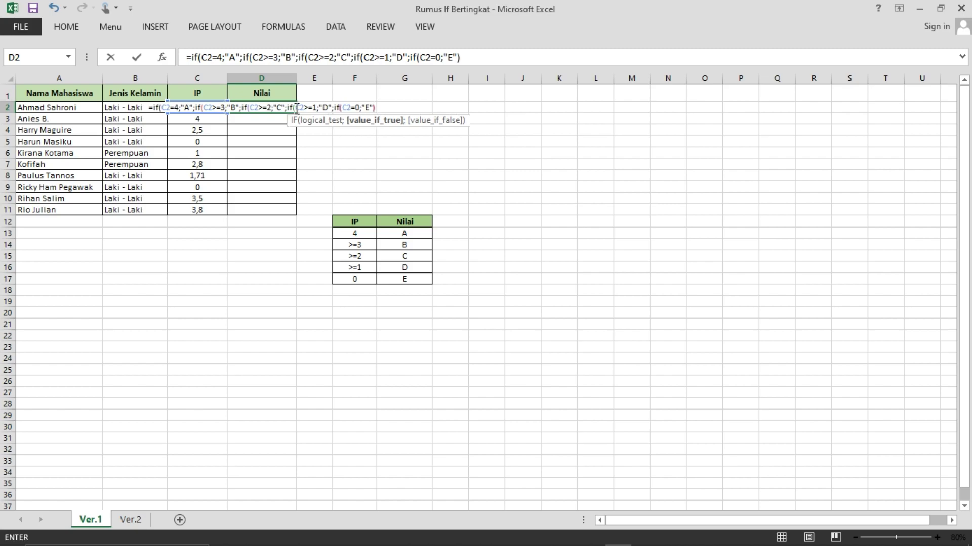
text())))
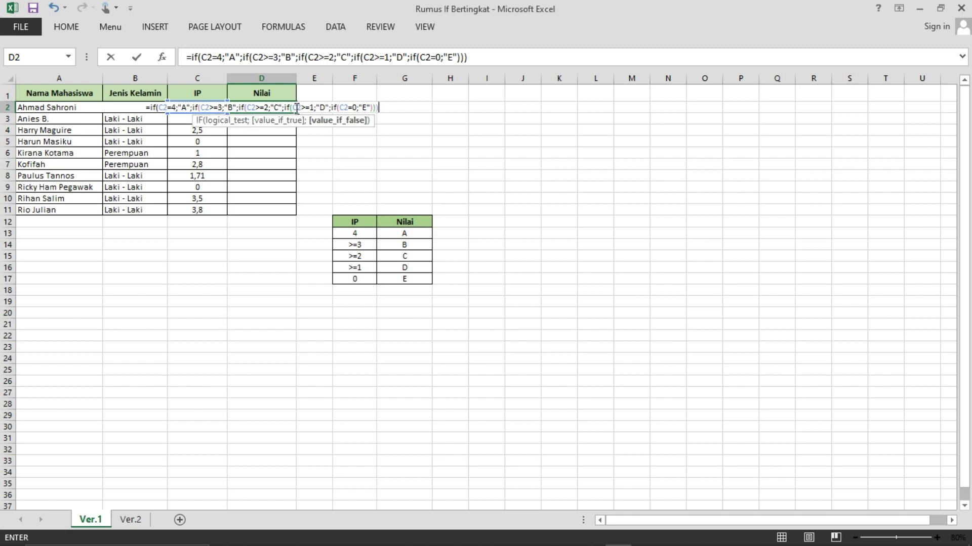
text())
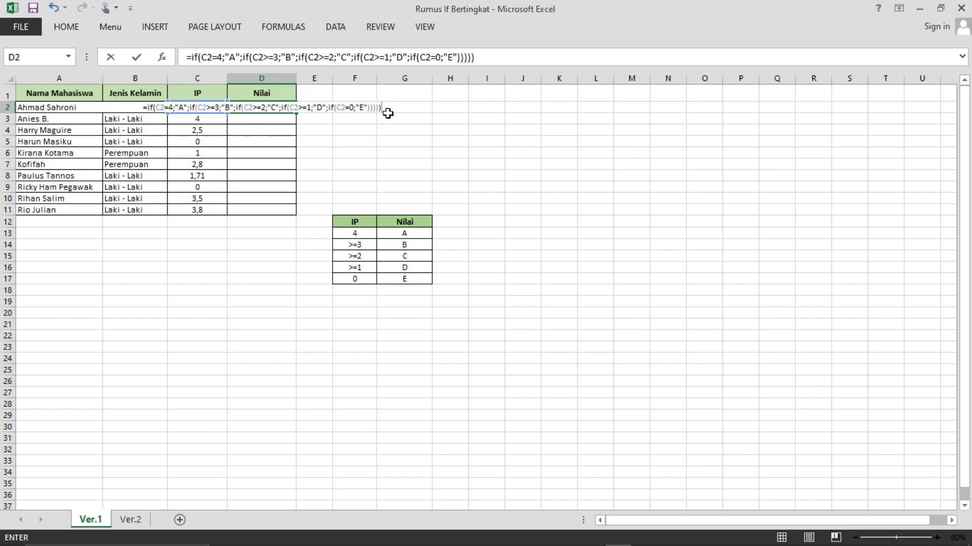
key(Return)
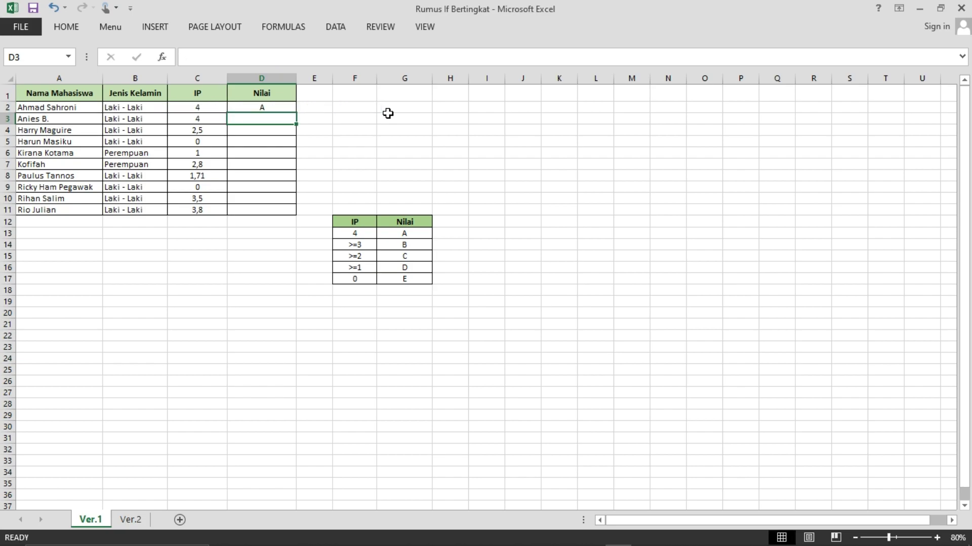
Fill the D2 grade formula down the Nilai column through D11.
click(280, 107)
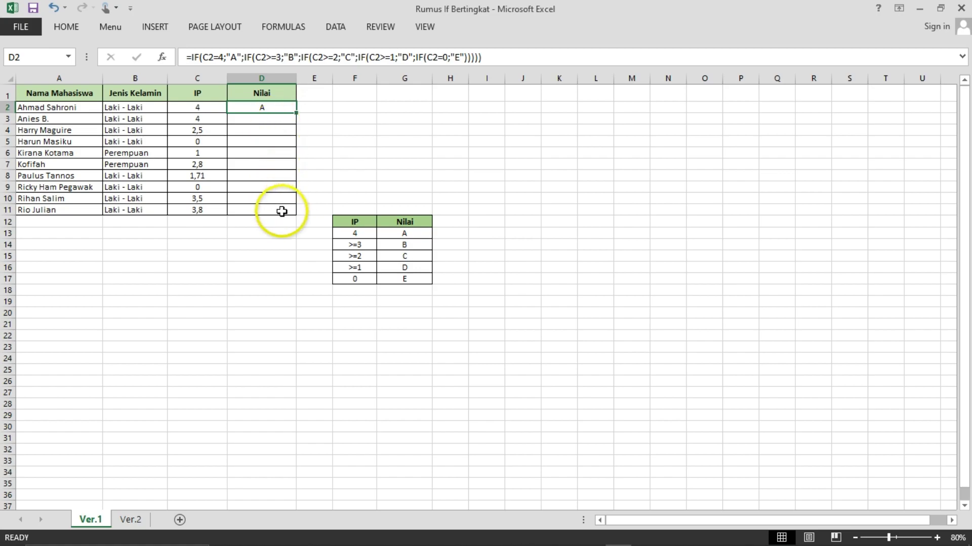
double_click(297, 114)
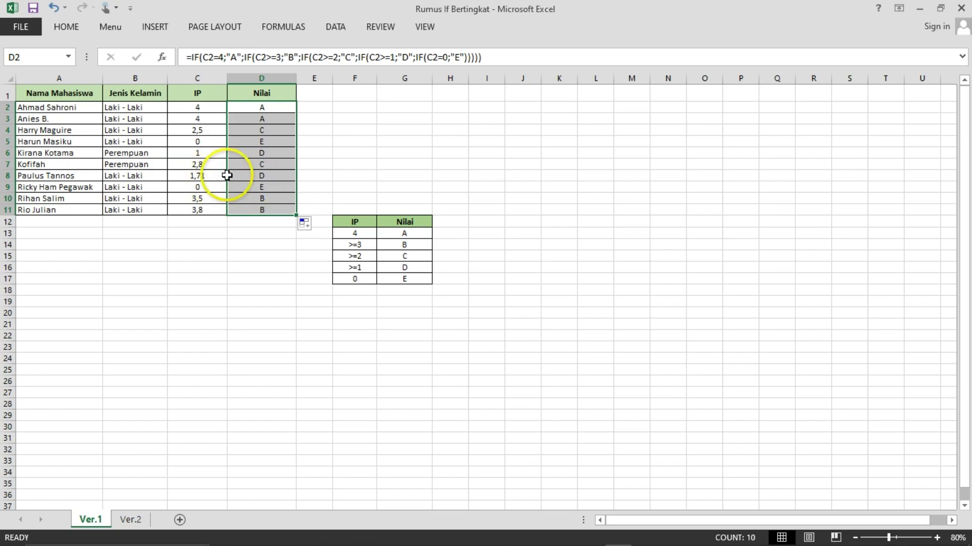
click(351, 197)
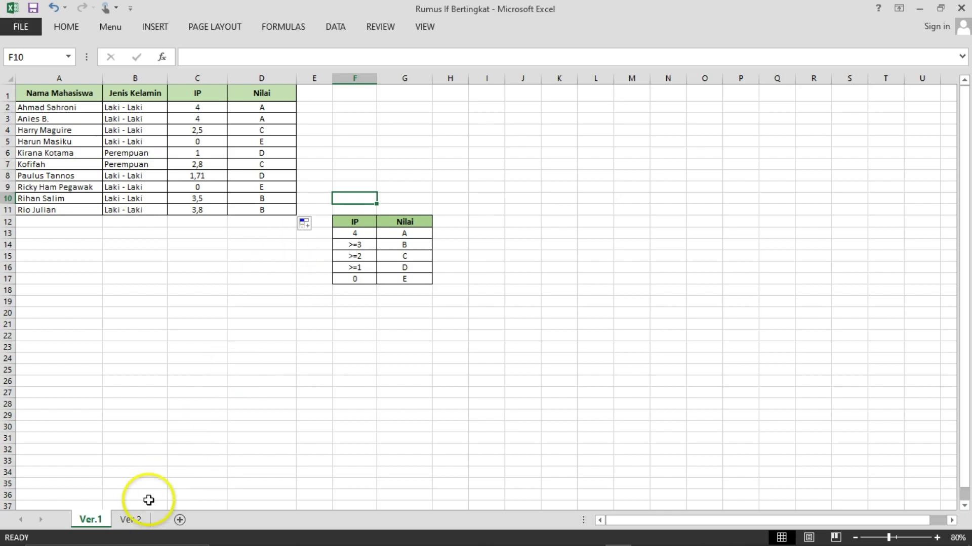
Compare the IP and Nilai criteria tables on the Ver.1 and Ver.2 sheets.
click(131, 519)
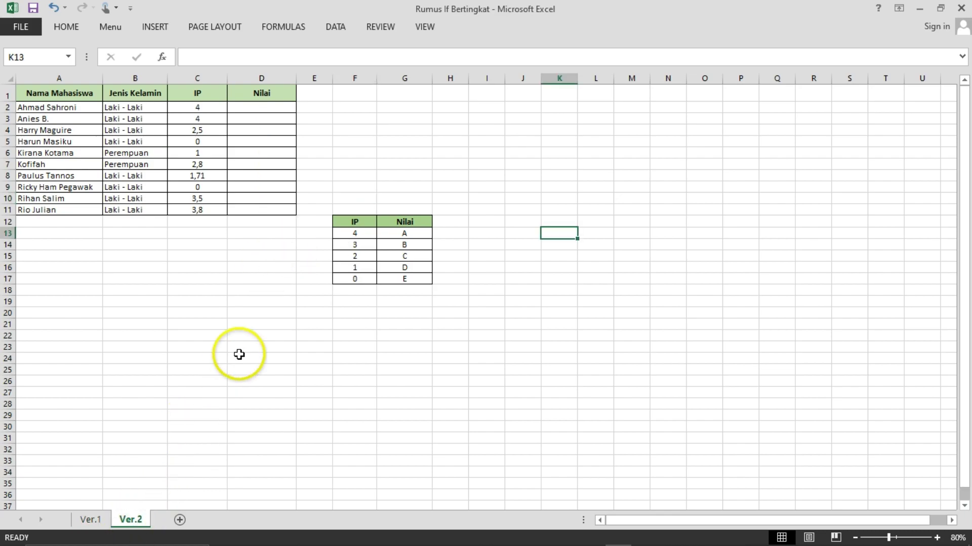
click(100, 526)
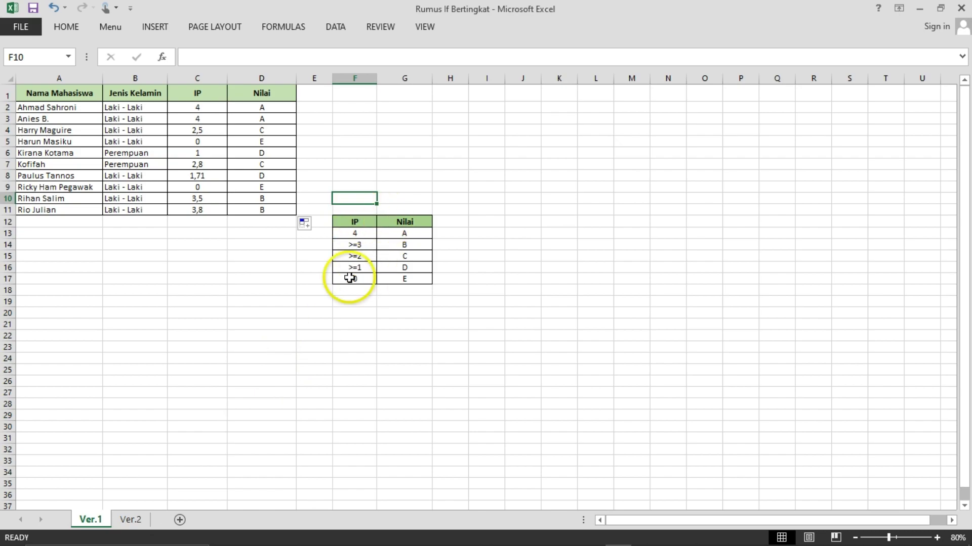
click(134, 523)
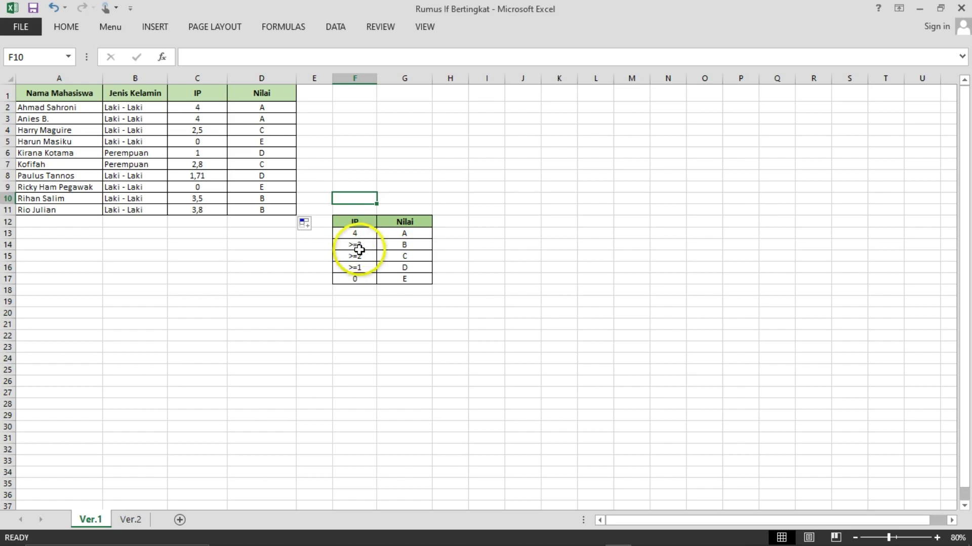
On the Ver.2 sheet, start an IF formula in D2 testing C2=$F$13 and returning $G$13 if true, using absolute table references.
click(132, 521)
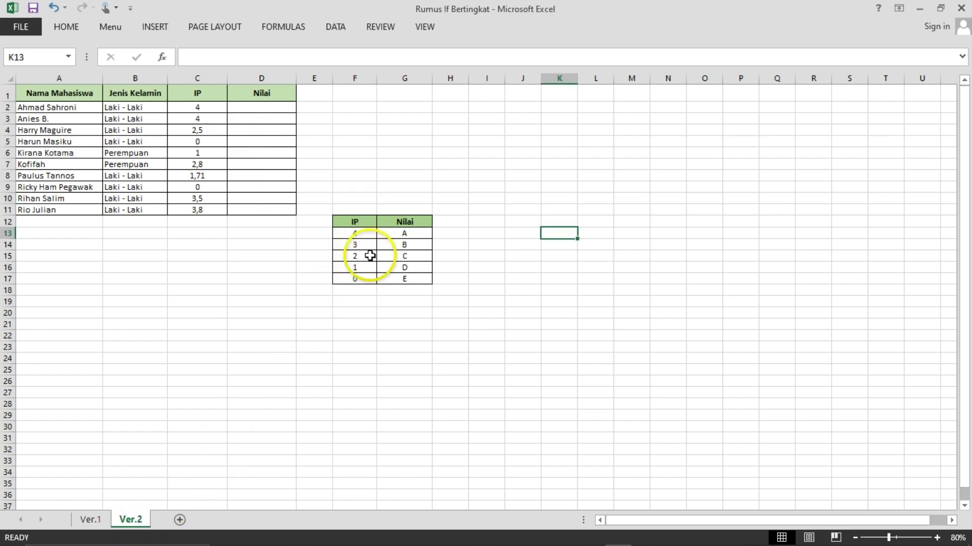
click(240, 104)
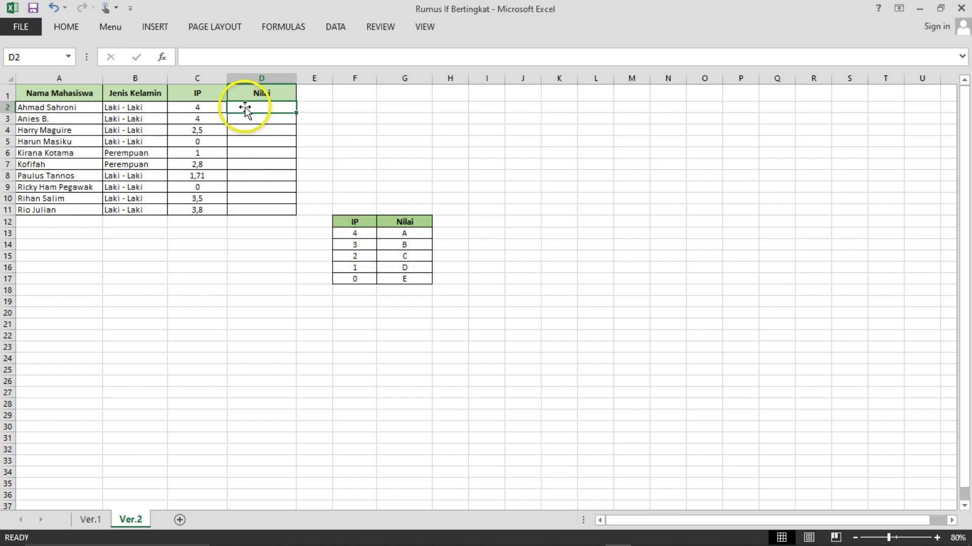
text(=)
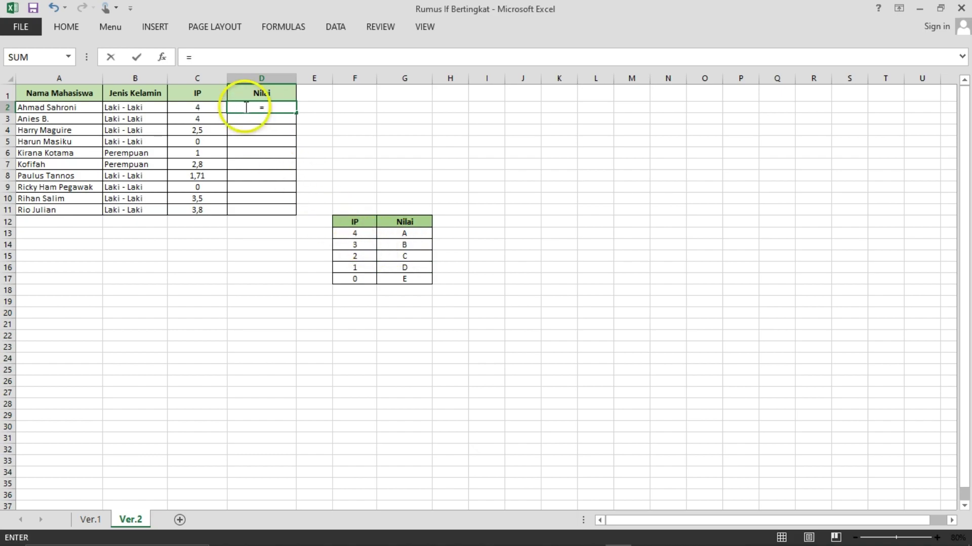
text(if()
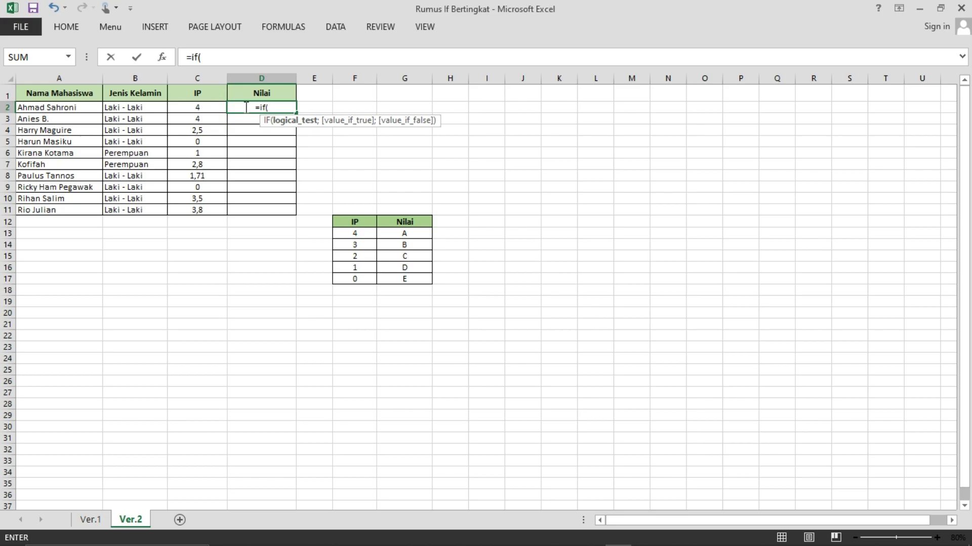
text(C2)
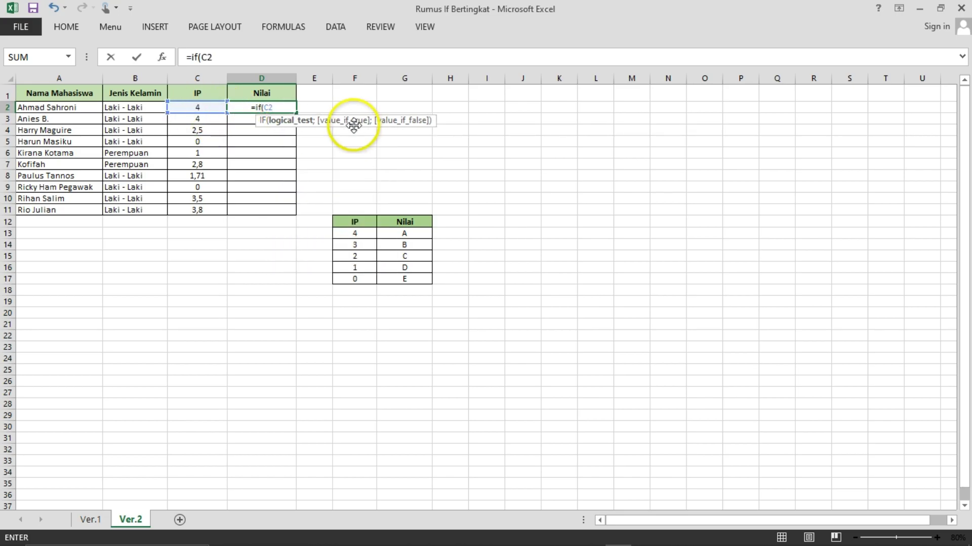
text(=)
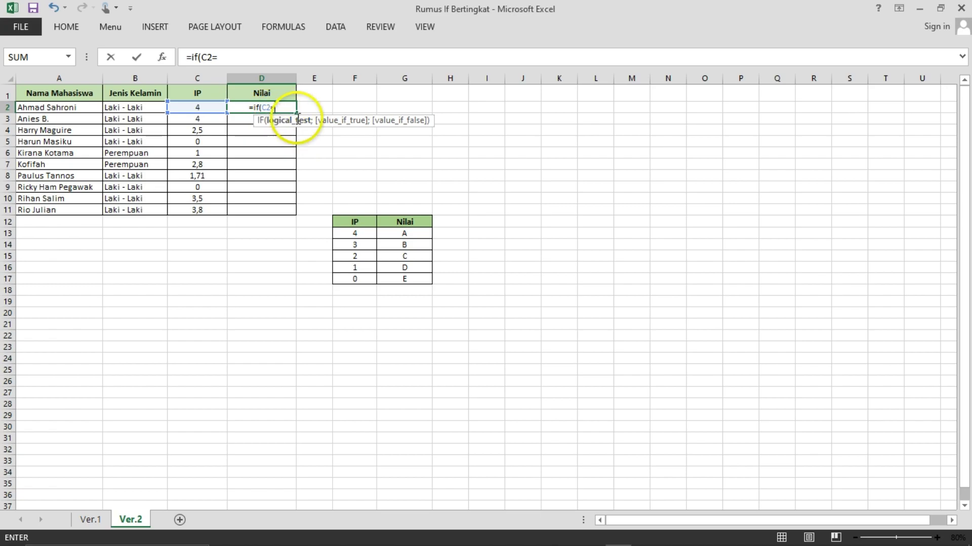
click(360, 233)
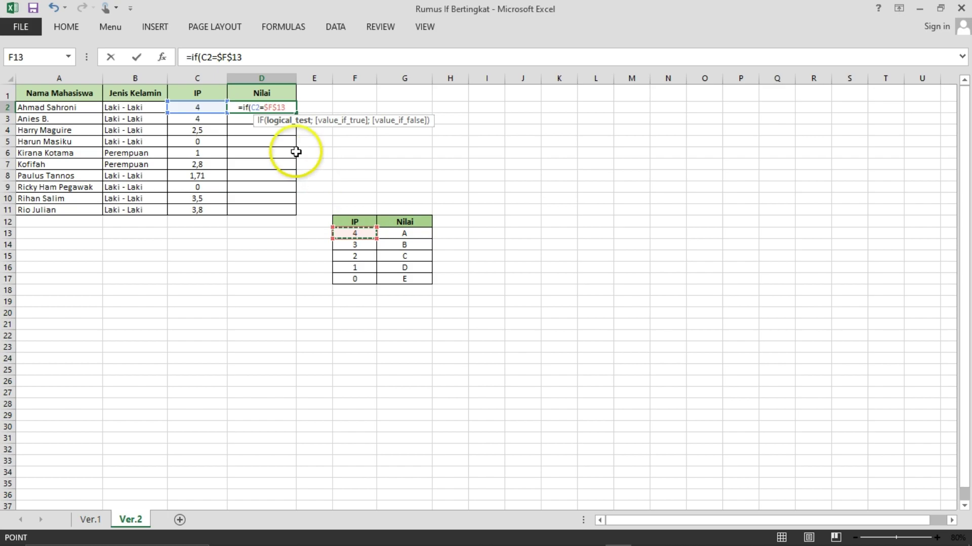
text(;)
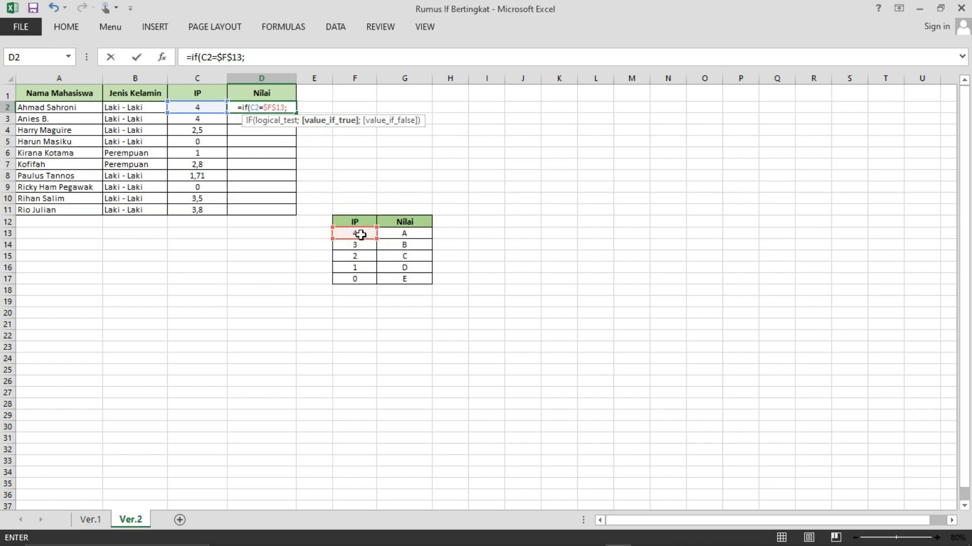
click(402, 235)
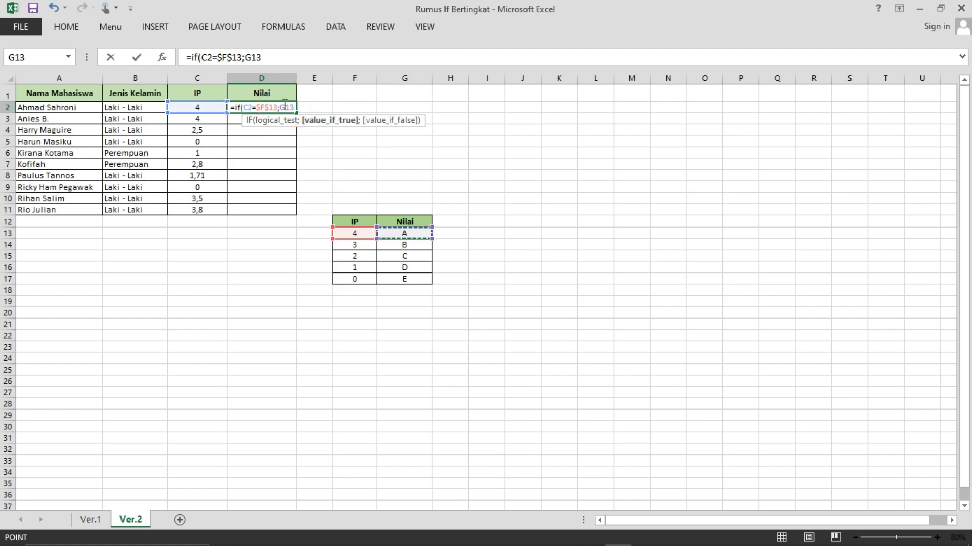
key(F4)
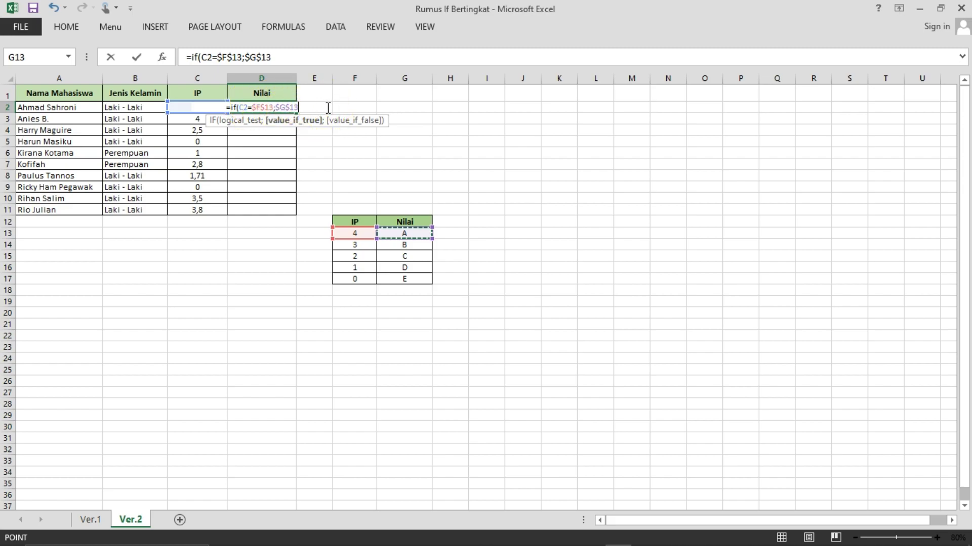
Nest a second IF as the false value, testing C2>=$F$14 and returning $G$14 if true.
text(;)
text(if()
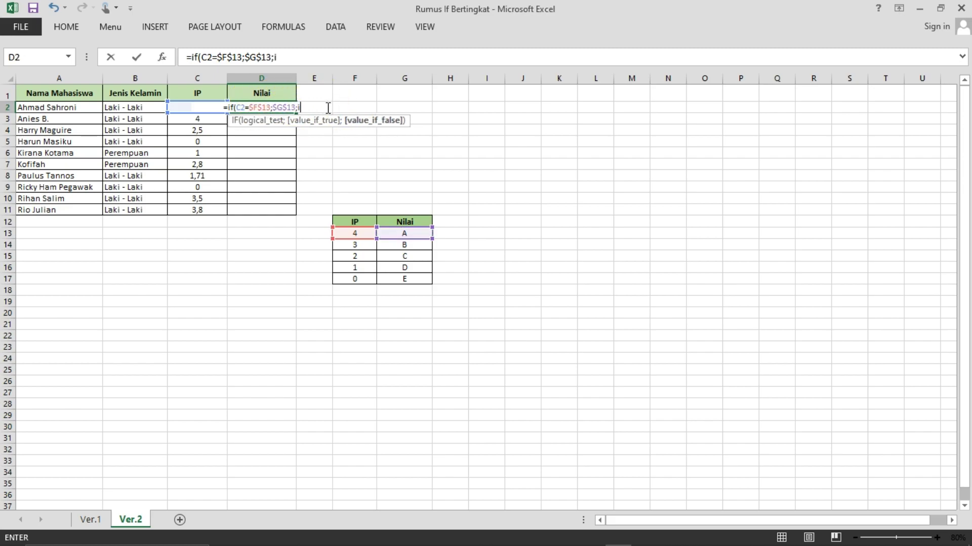
text(C2)
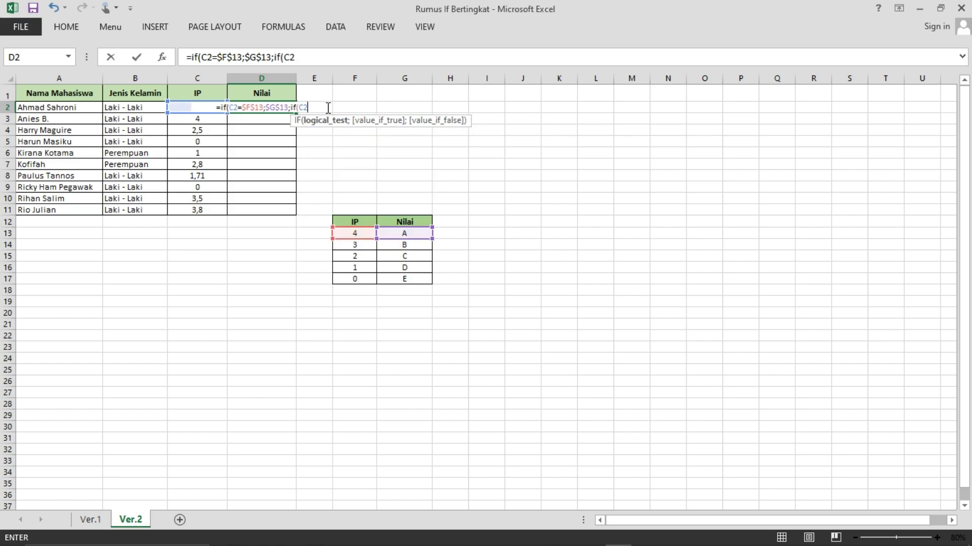
text(>=)
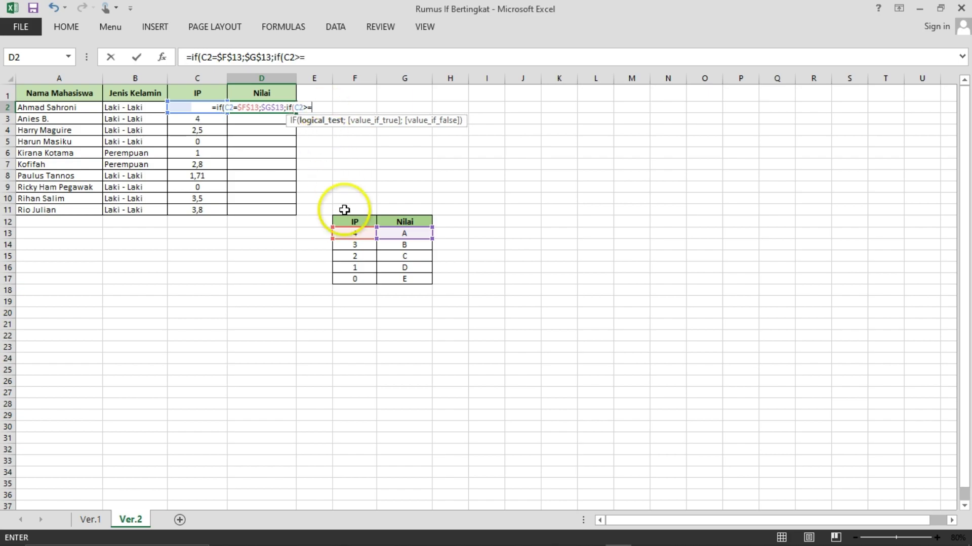
click(340, 245)
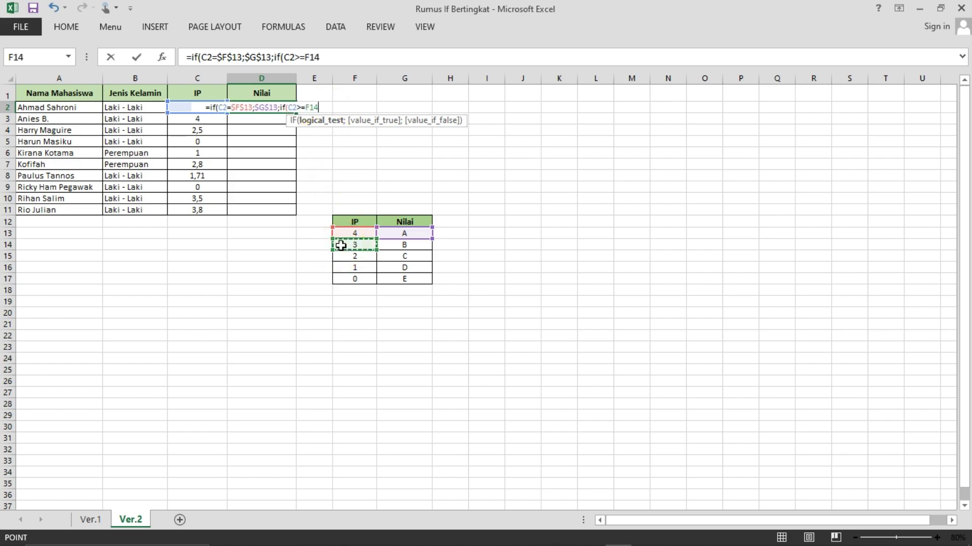
key(F4)
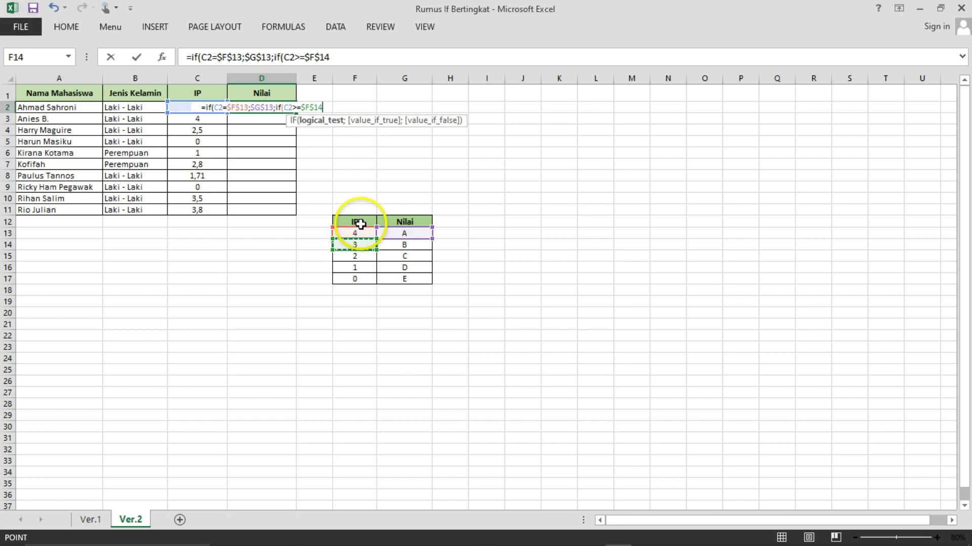
text(;)
click(392, 245)
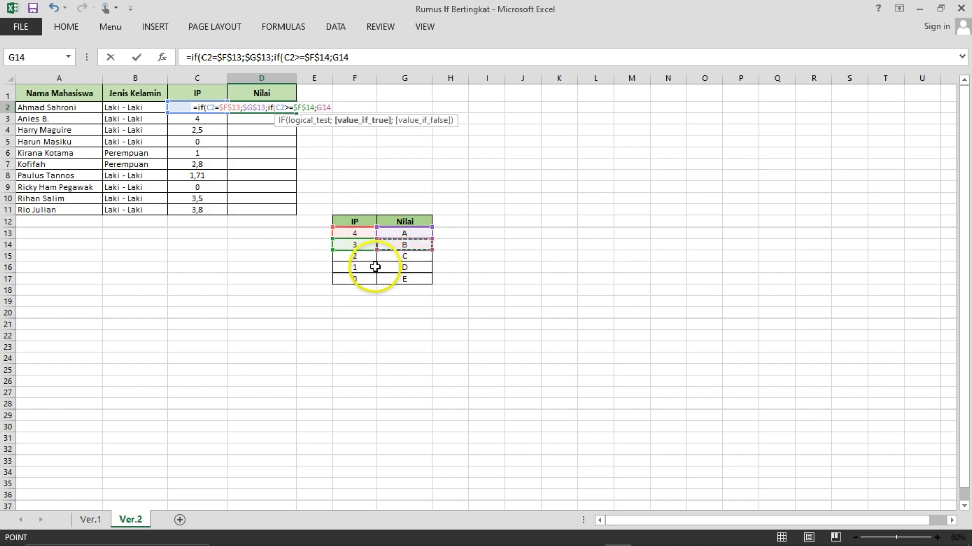
key(F4)
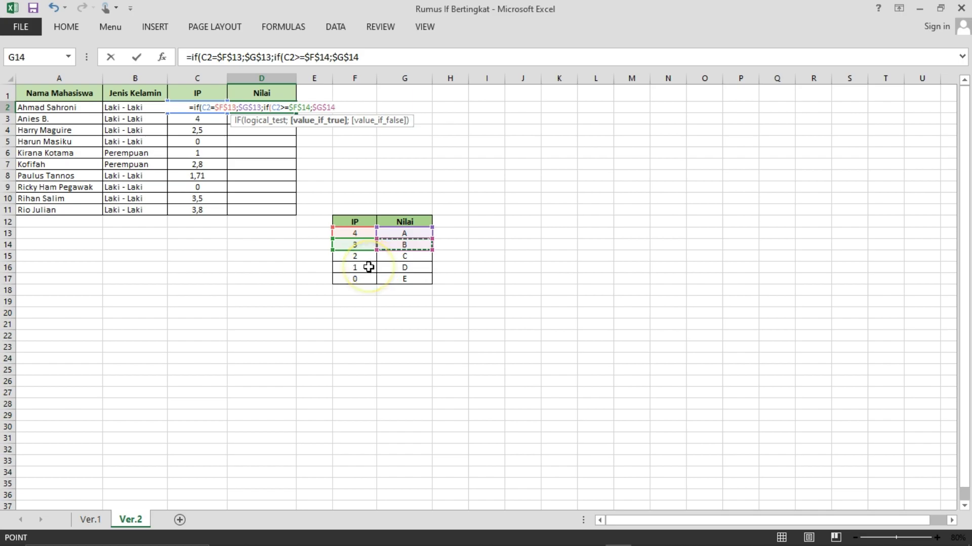
Nest a third IF as the false value, testing C2>=$F$15 and returning $G$15 if true.
text(;if)
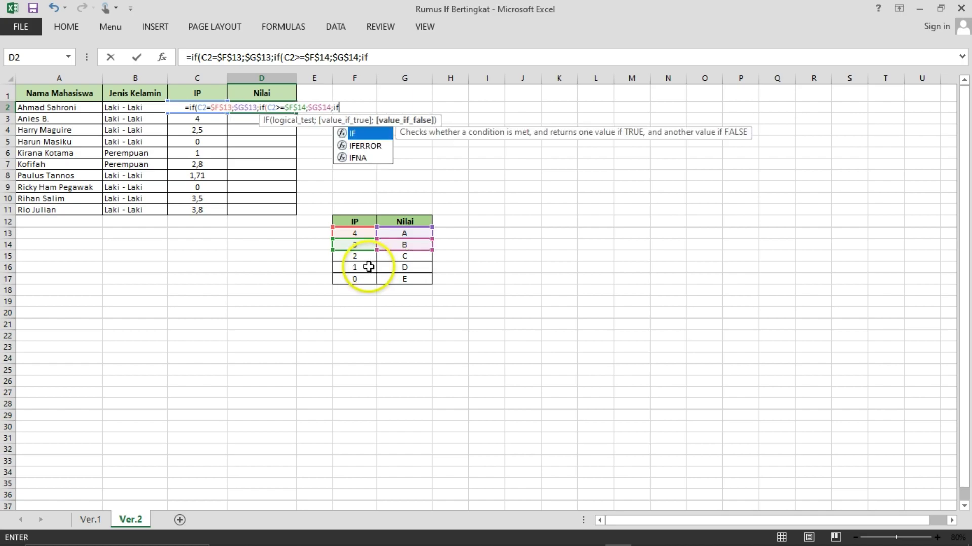
text((C2)
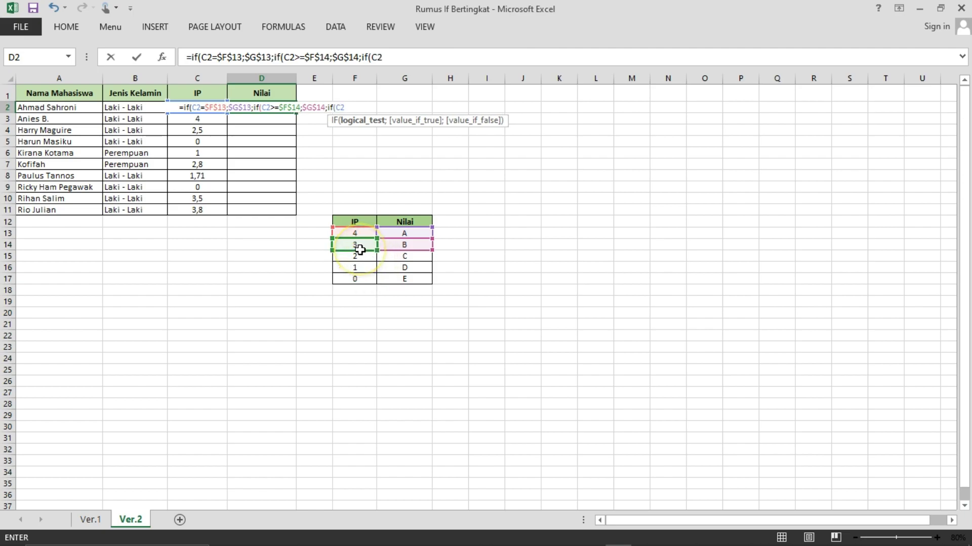
text(>=)
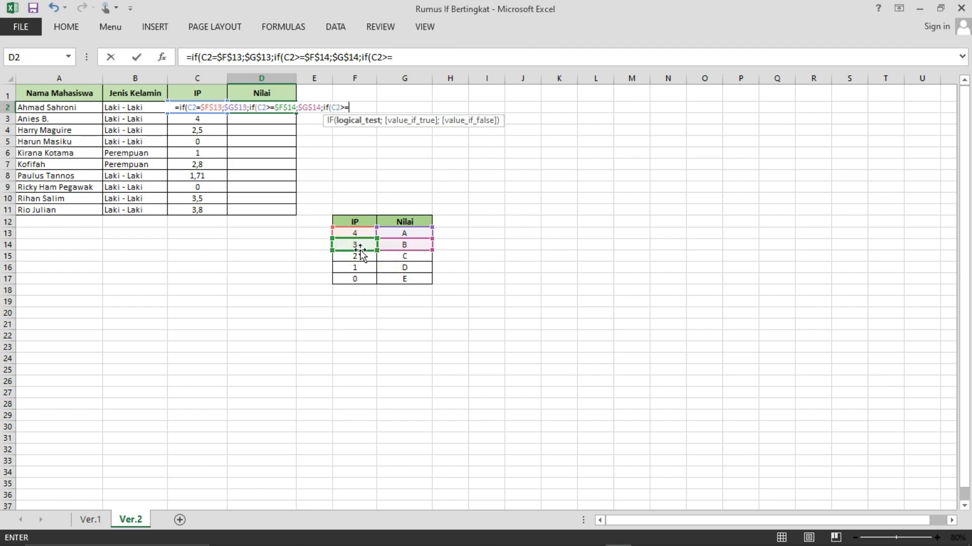
click(361, 257)
key(F4)
text(;)
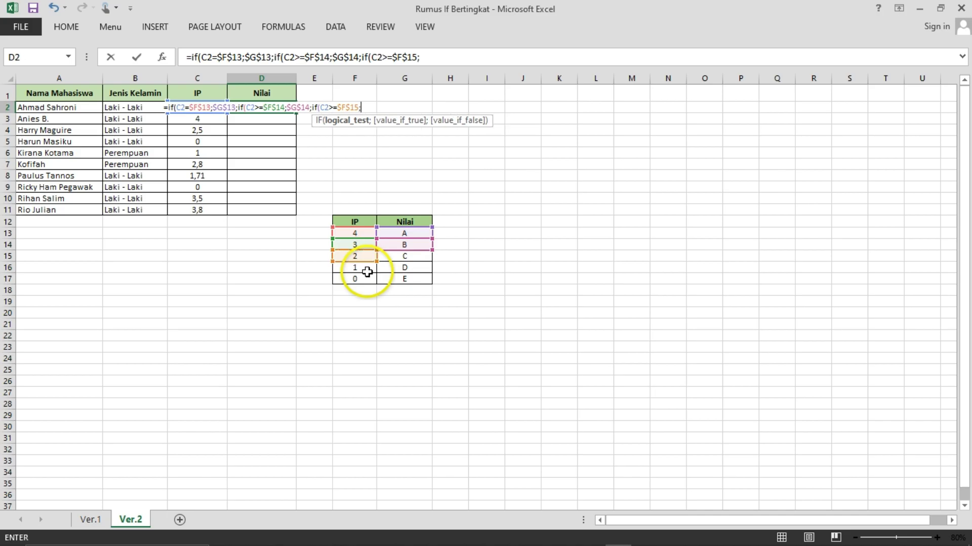
click(404, 256)
key(F4)
Nest a fourth IF as the false value, testing C2>=$F$16 and returning $G$16 if true, with absolute table references.
text(;ifa()
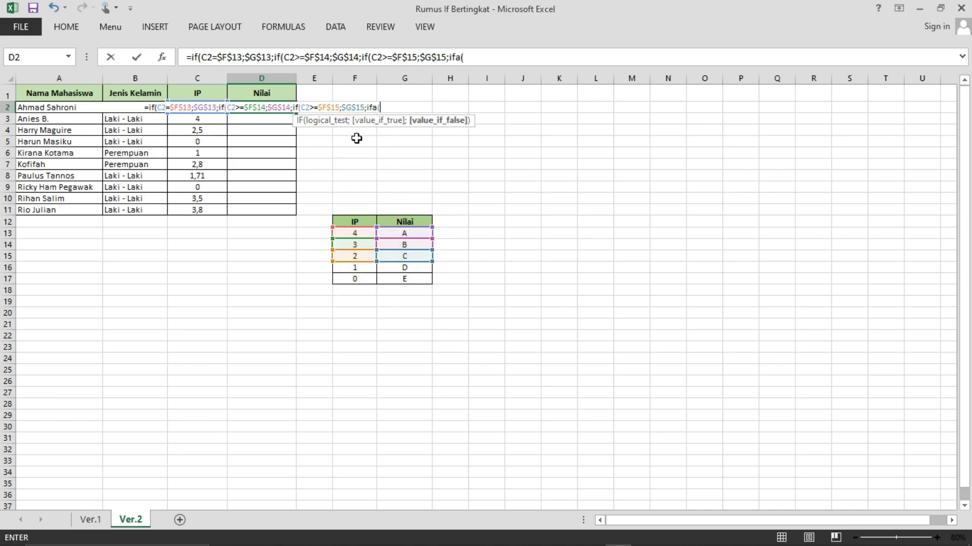
key(BackSpace)
text((C2)
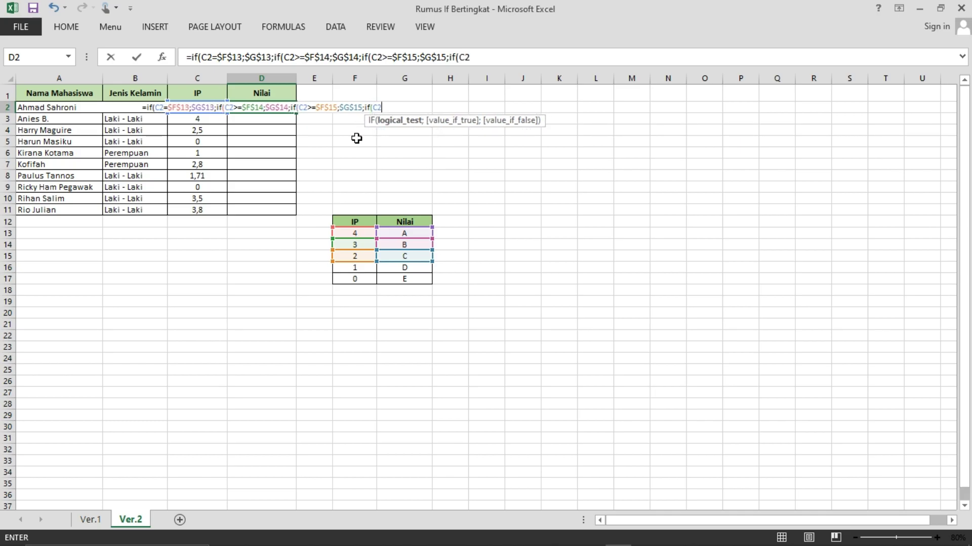
text(>=)
click(354, 267)
text(:)
key(BackSpace)
key(BackSpace)
key(BackSpace)
key(BackSpace)
text(;)
click(405, 266)
key(F4)
click(375, 108)
key(F4)
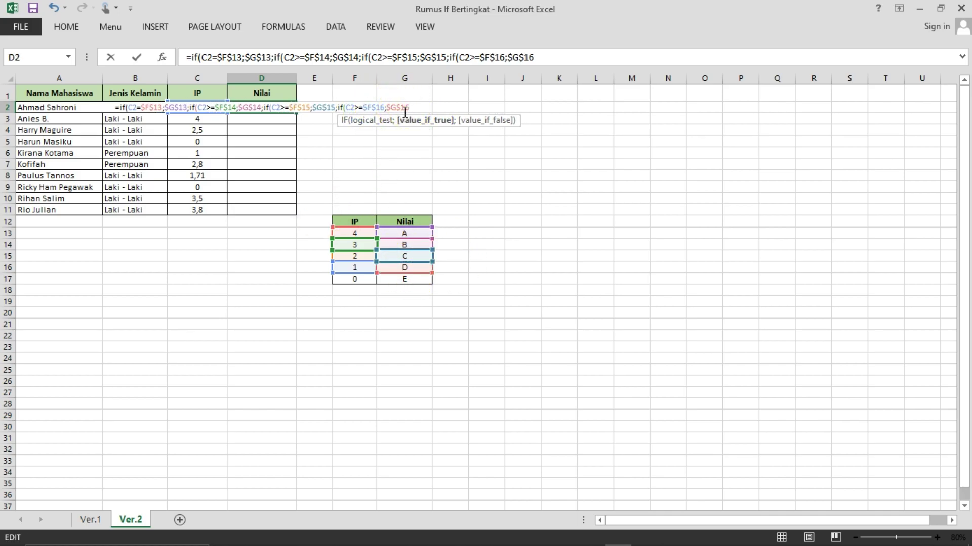
Nest a fifth IF as the false value, testing C2=$F$17 and returning $G$17 if true.
text(;)
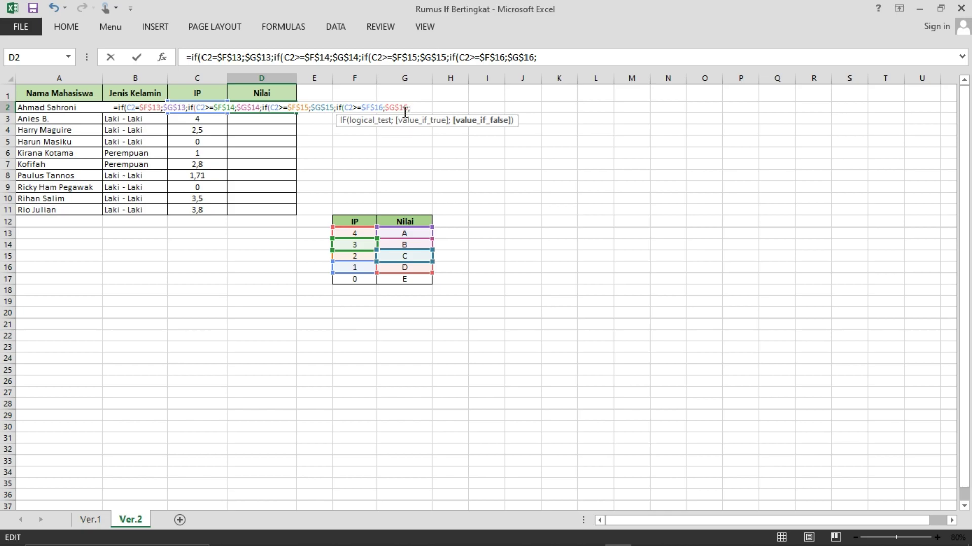
text(if(C2)
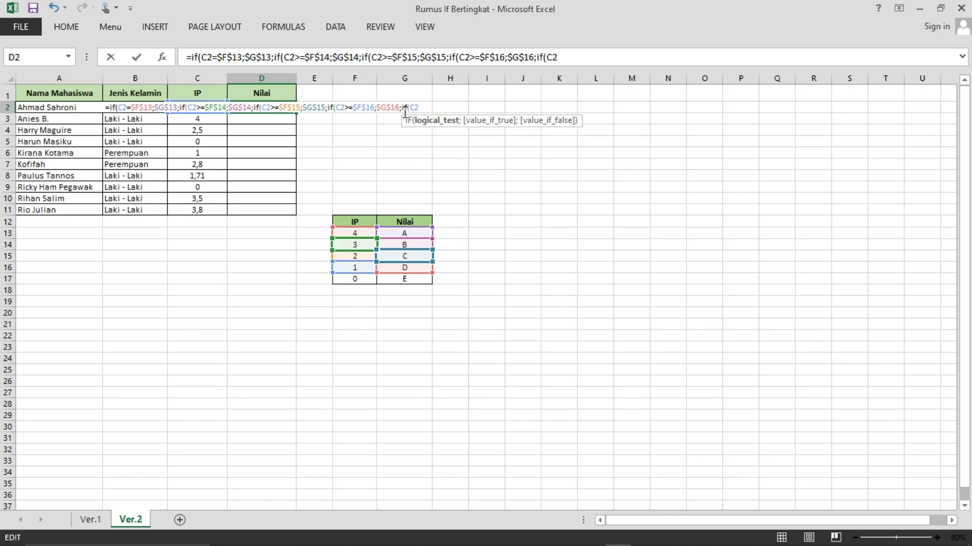
text(=)
click(354, 279)
key(F4)
text(;)
click(403, 278)
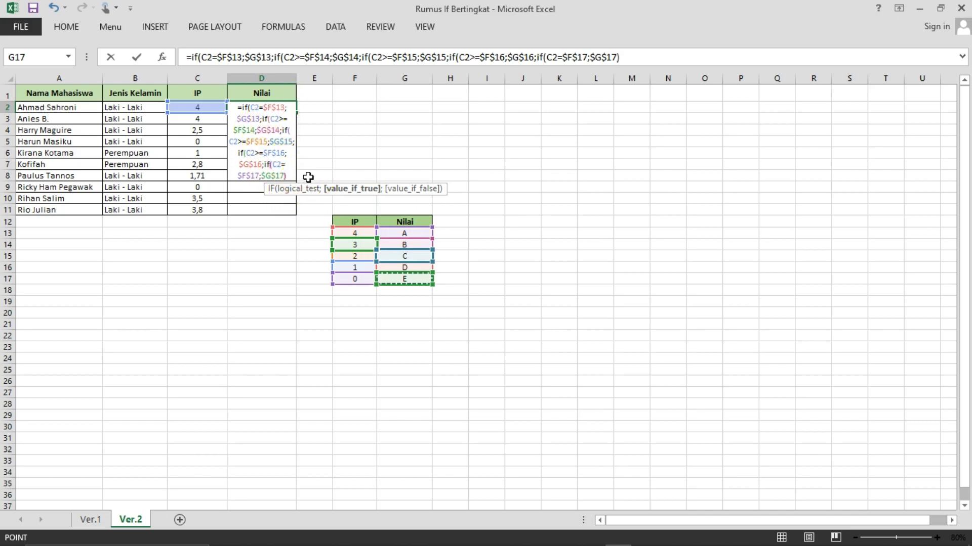
Close all five nested IFs in D2 and fill the formula down the Nilai column through D11.
text()))
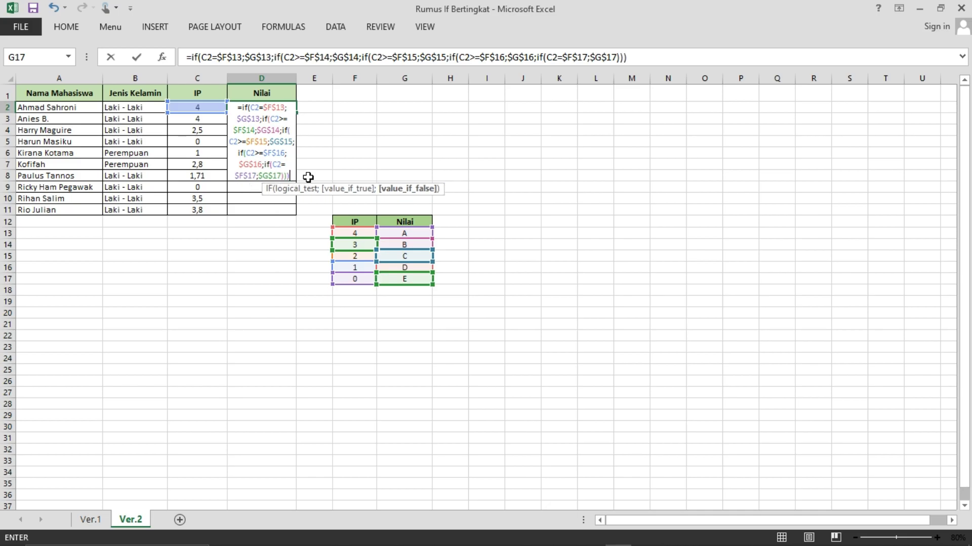
text())
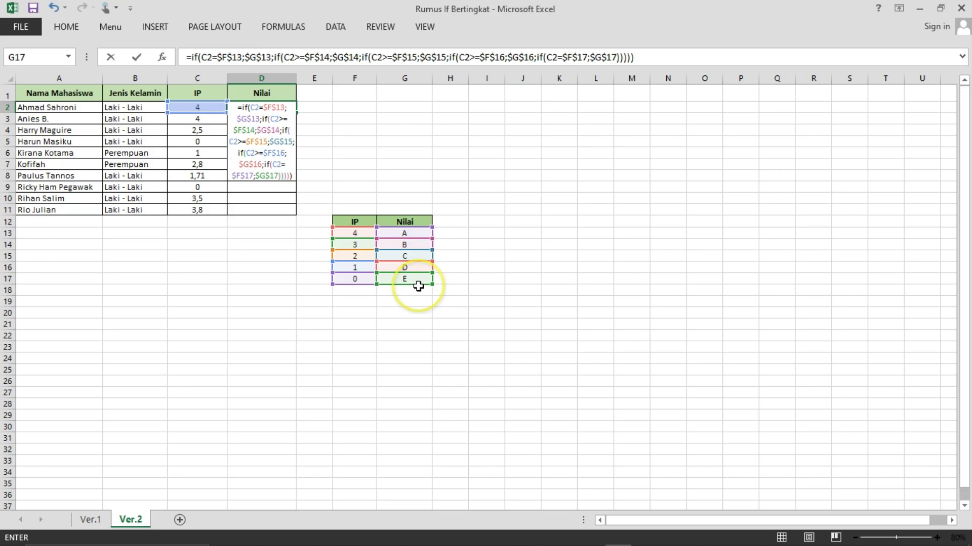
key(Return)
click(276, 109)
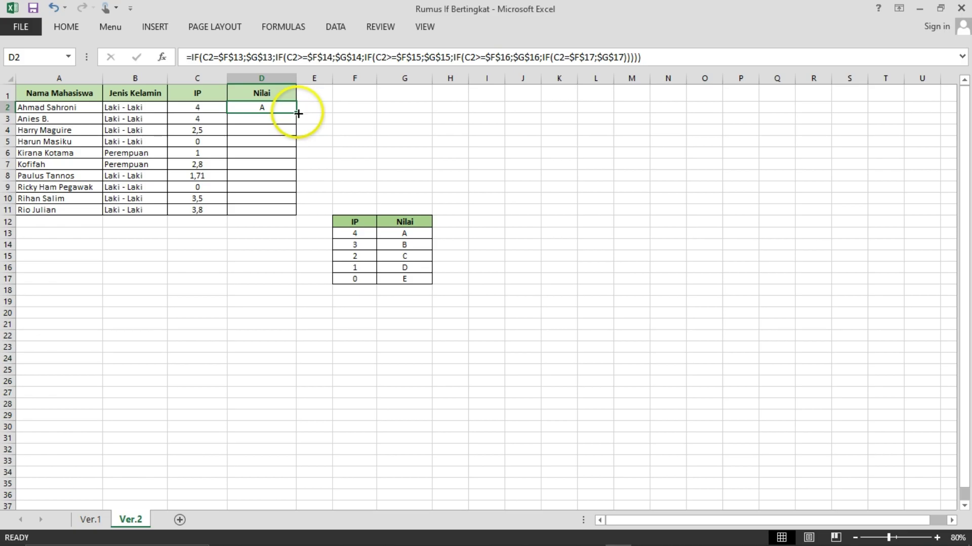
double_click(298, 114)
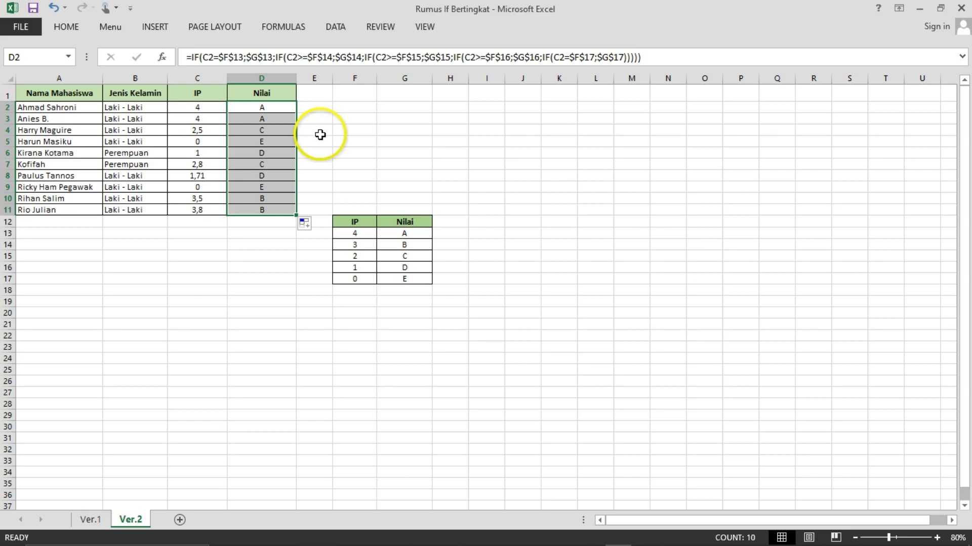
Test an IP threshold of 3 for grade C in F15, and set it back to 2.
click(363, 255)
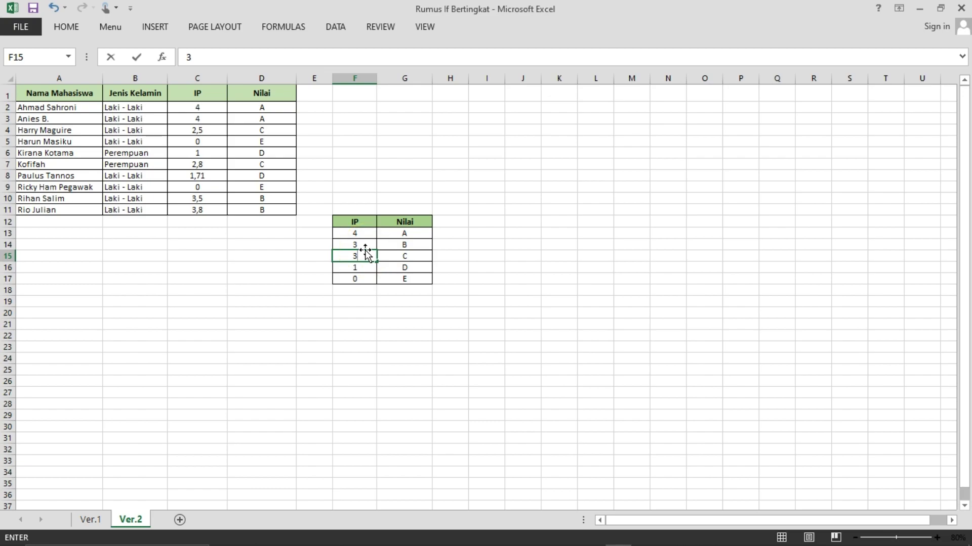
key(Return)
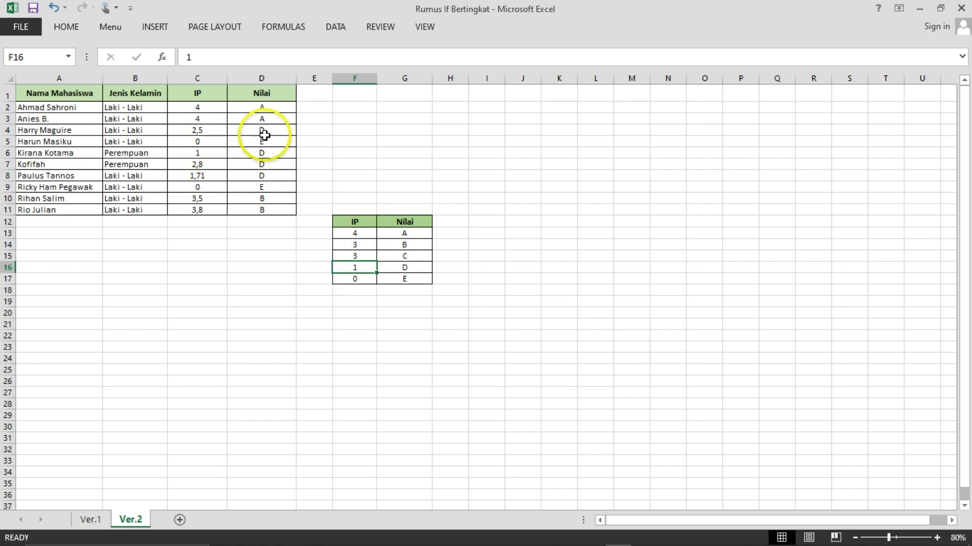
click(363, 256)
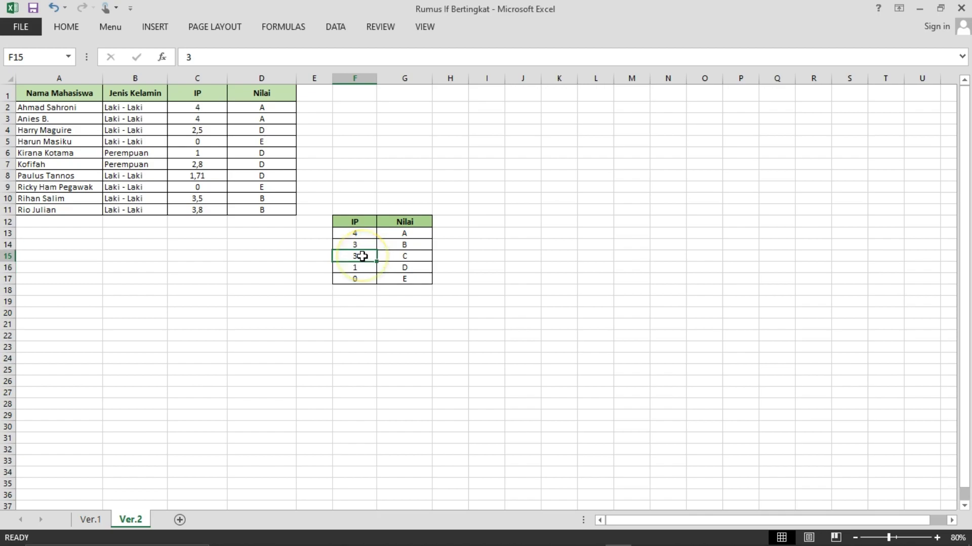
text(2)
key(Return)
key(Return)
click(481, 257)
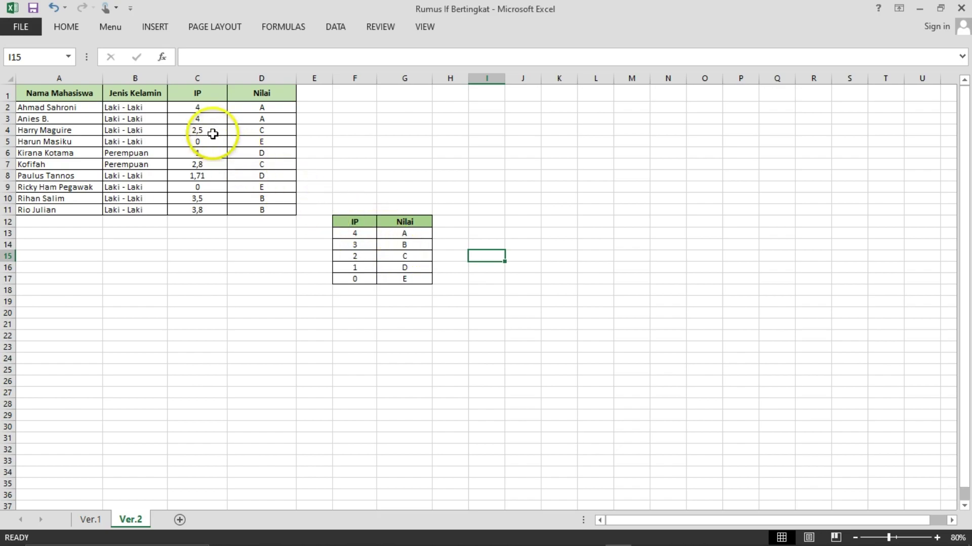
Set the second student's IP in C3 to 3 to test the grade formula.
click(194, 119)
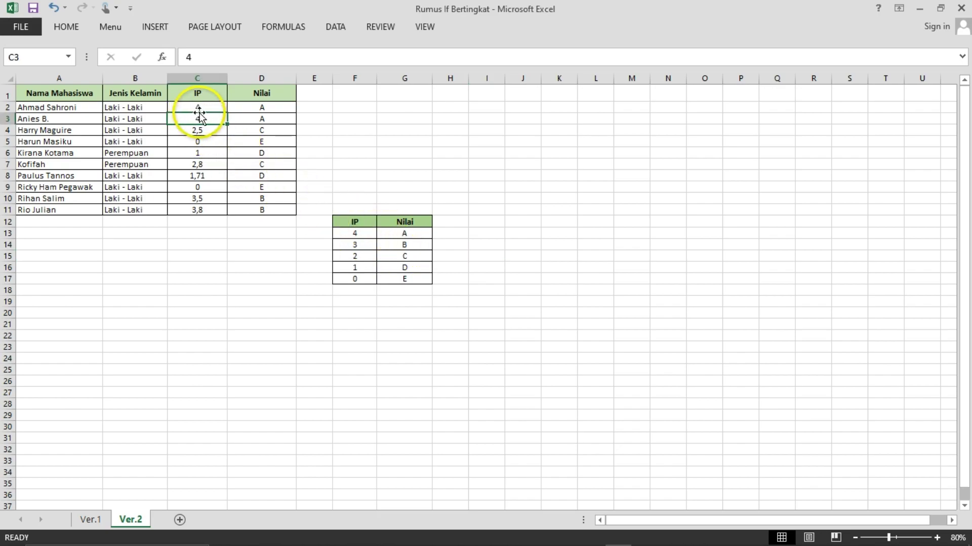
text(3)
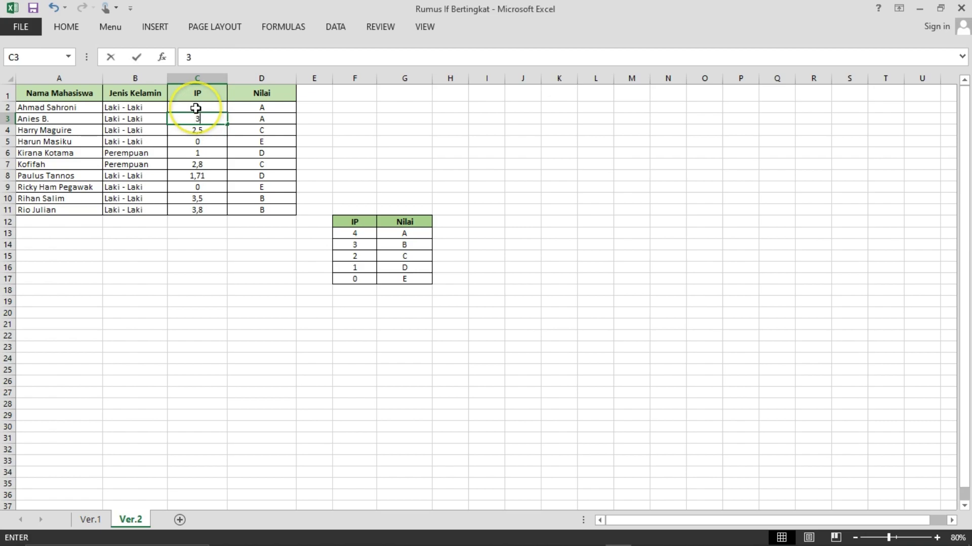
key(Return)
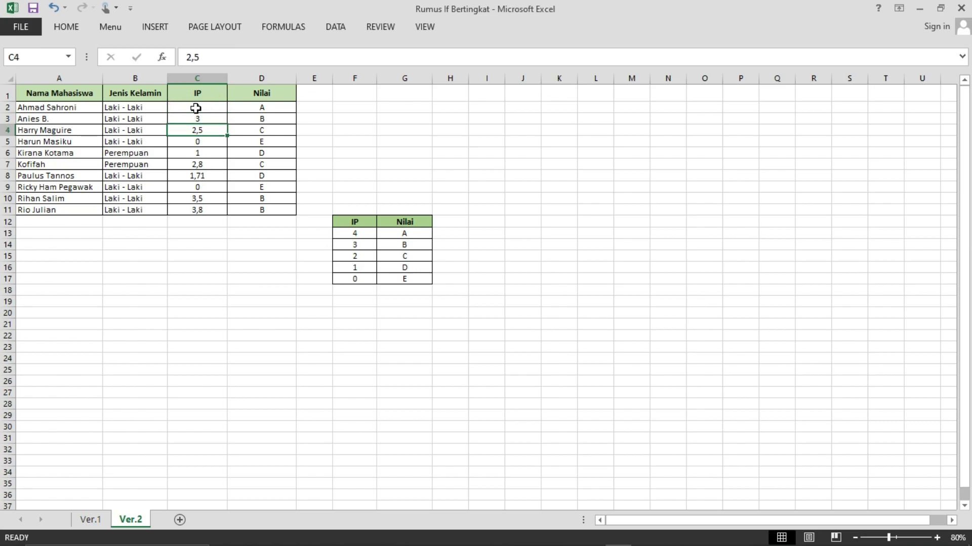